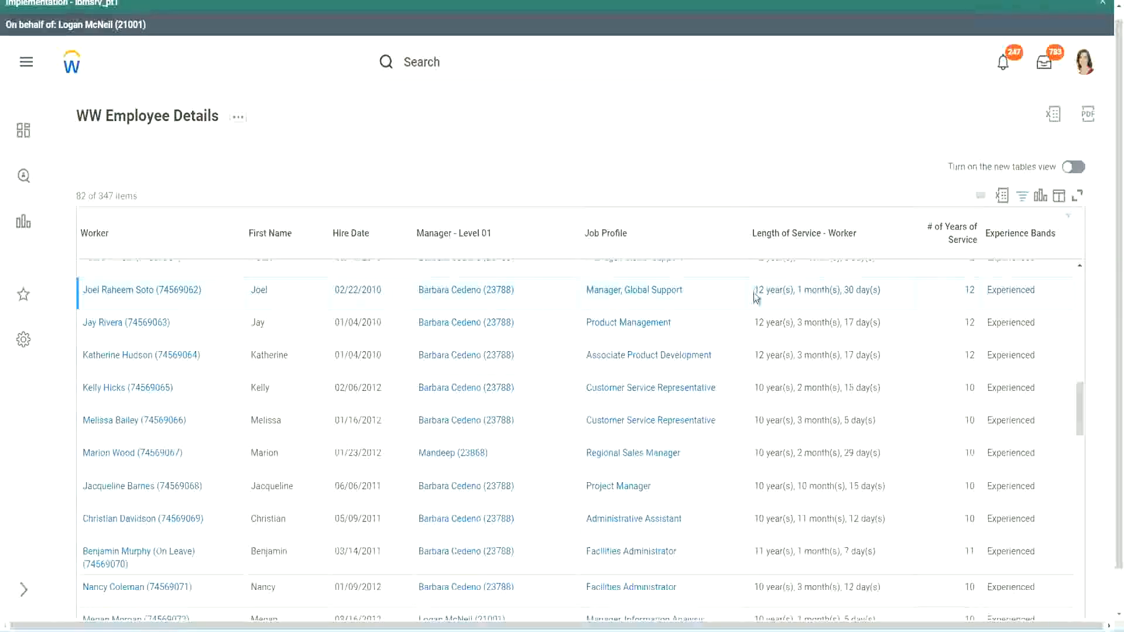
Step: Compare Length of Service with # of Years of Service for the first Manager, Global Support row and the Administrative Assistant row in the employee report
{"action": "left_click_drag", "start_coordinate": [755, 296], "coordinate": [760, 295]}
{"action": "left_click", "coordinate": [793, 289]}
{"action": "left_click_drag", "start_coordinate": [753, 290], "coordinate": [861, 289]}
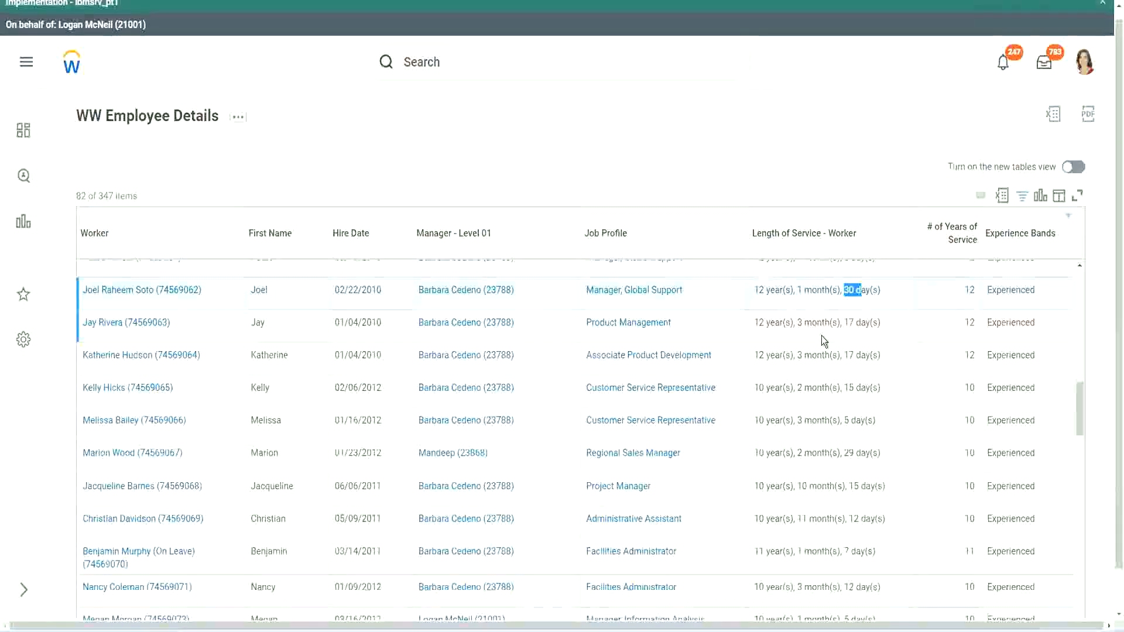
{"action": "double_click", "coordinate": [969, 290]}
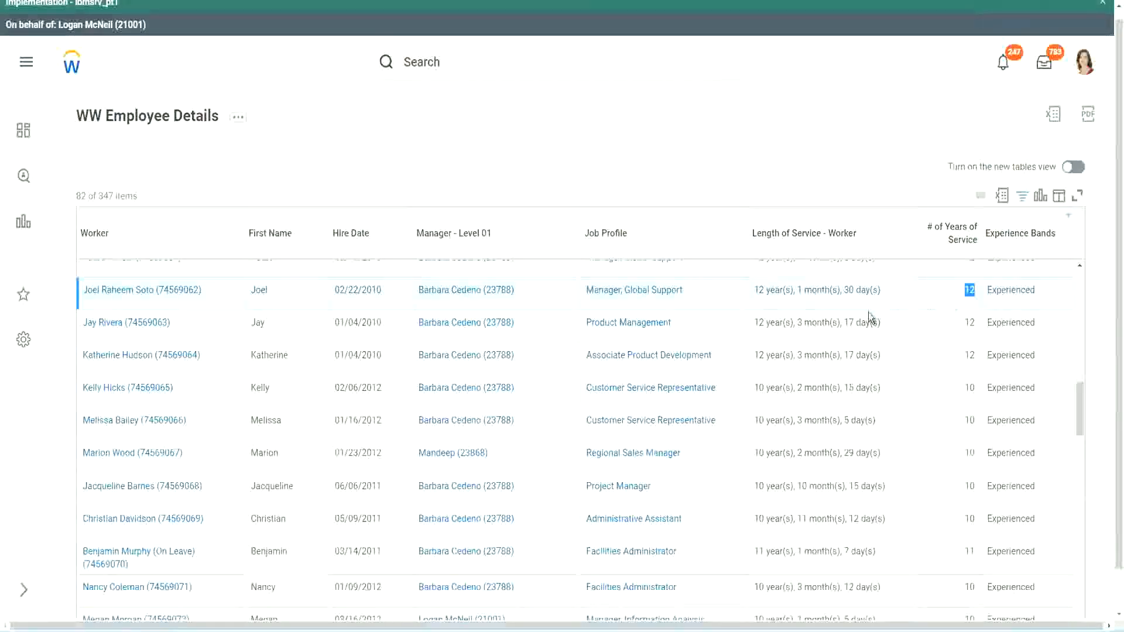
{"action": "left_click", "coordinate": [775, 519]}
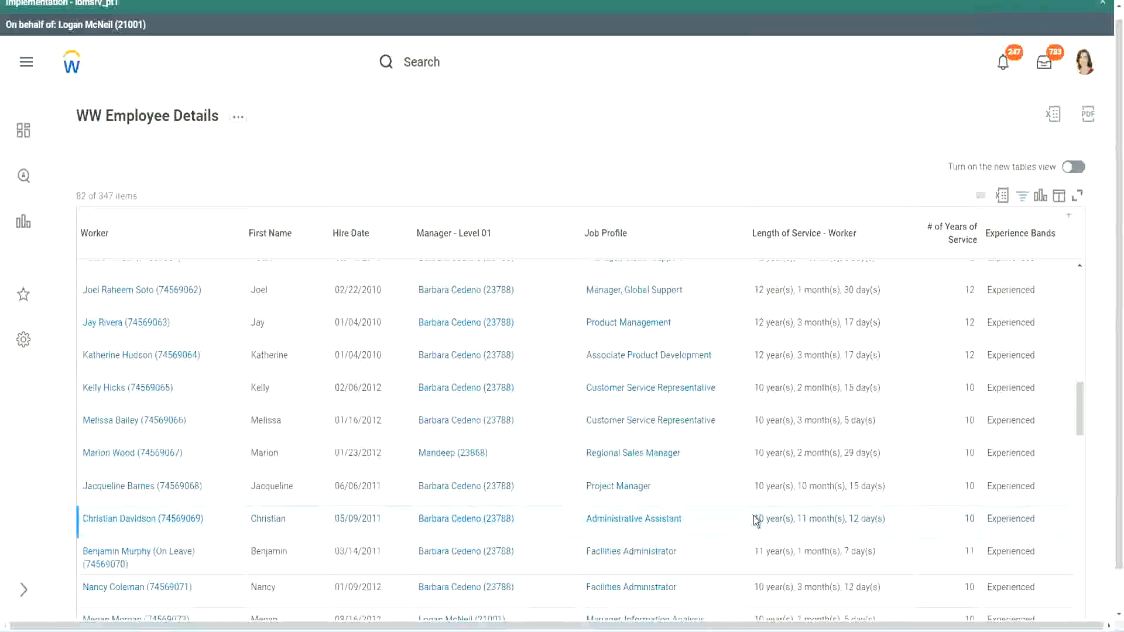
{"action": "double_click", "coordinate": [801, 519]}
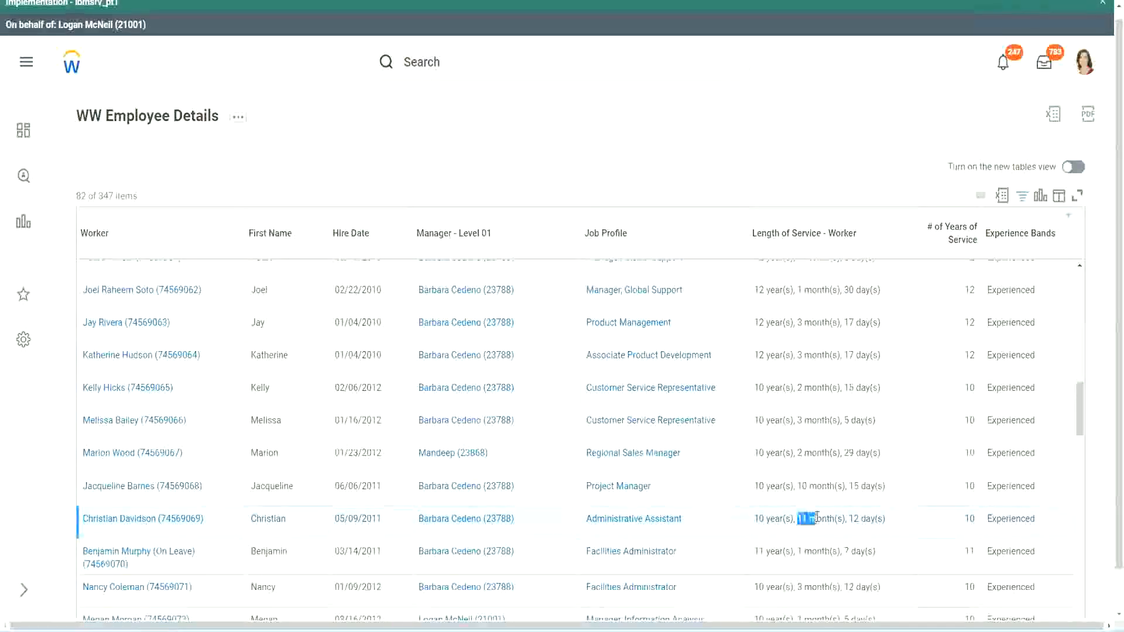
{"action": "double_click", "coordinate": [855, 521]}
{"action": "left_click", "coordinate": [872, 519]}
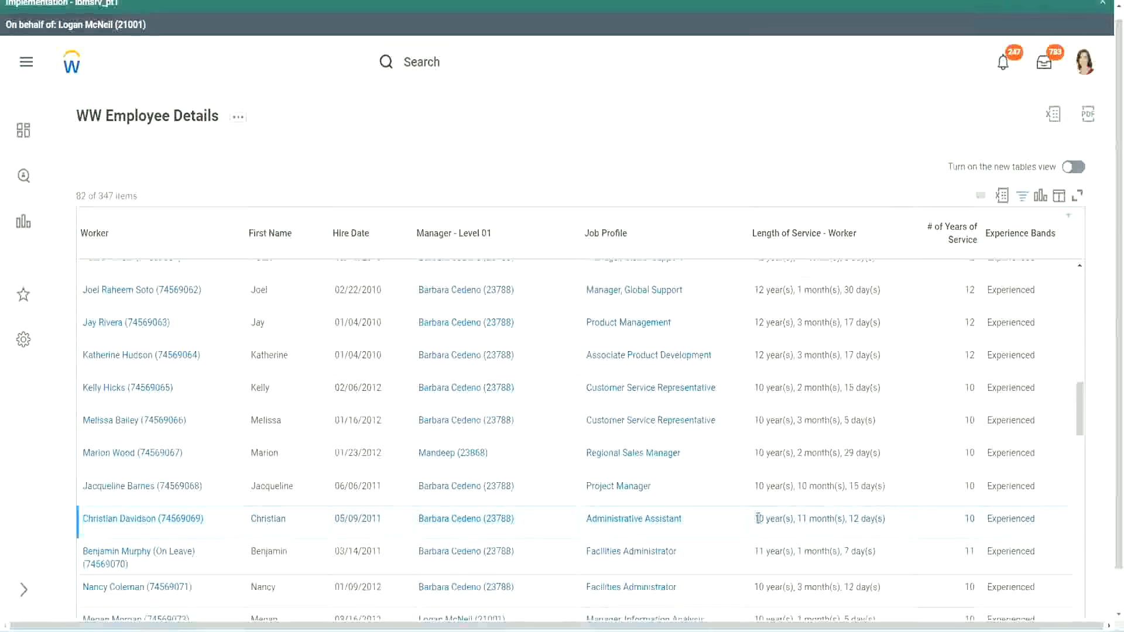
{"action": "double_click", "coordinate": [968, 519]}
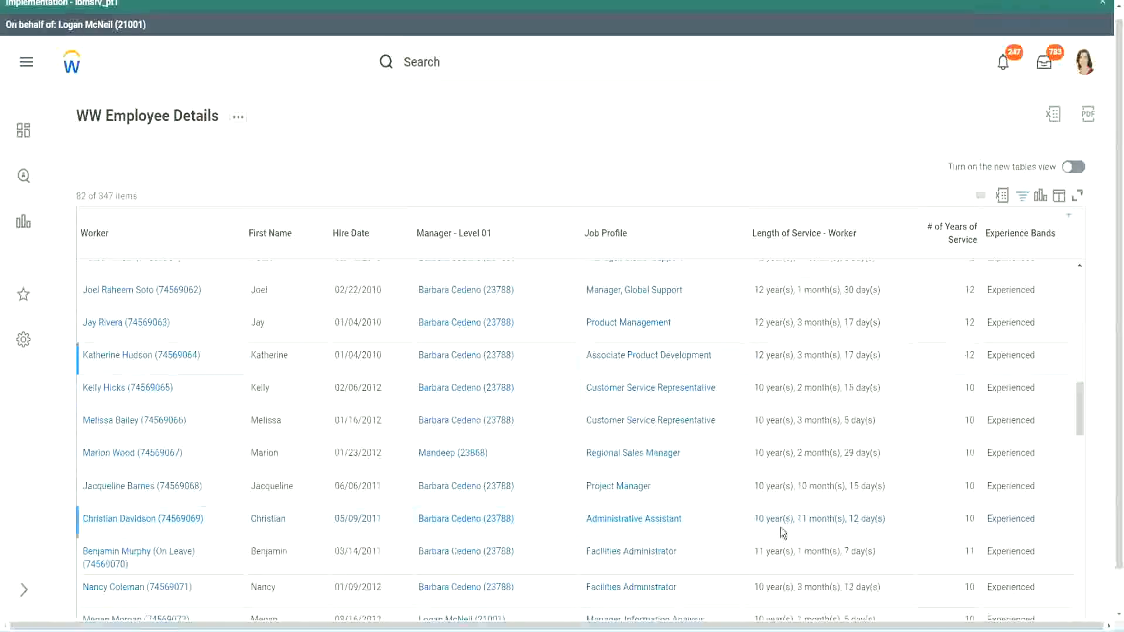
{"action": "double_click", "coordinate": [759, 519]}
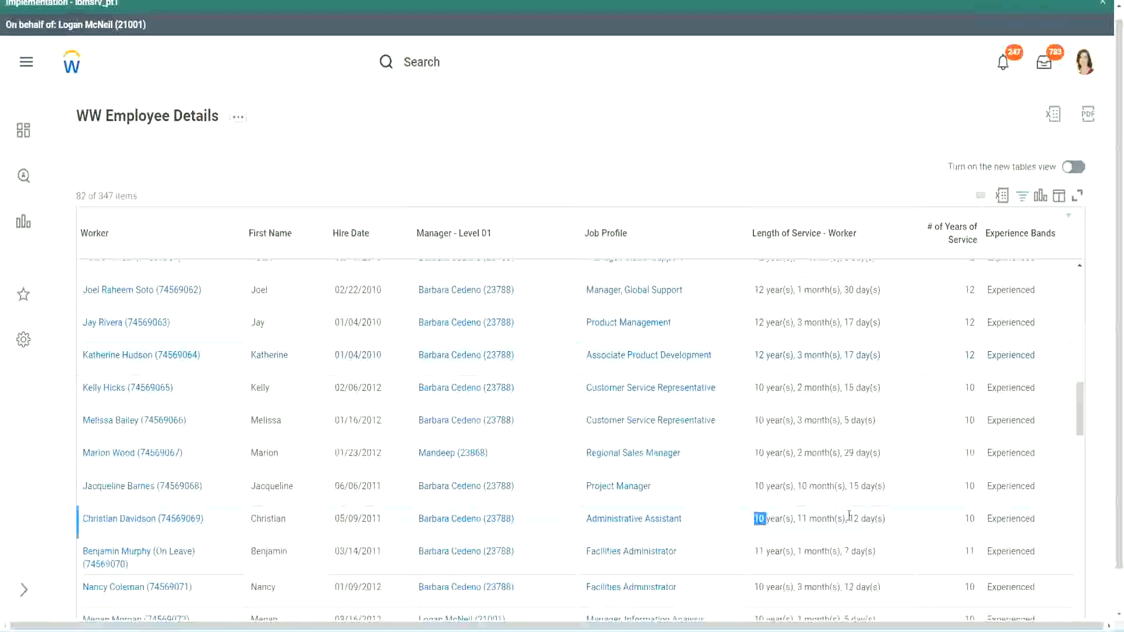
{"action": "left_click", "coordinate": [849, 516]}
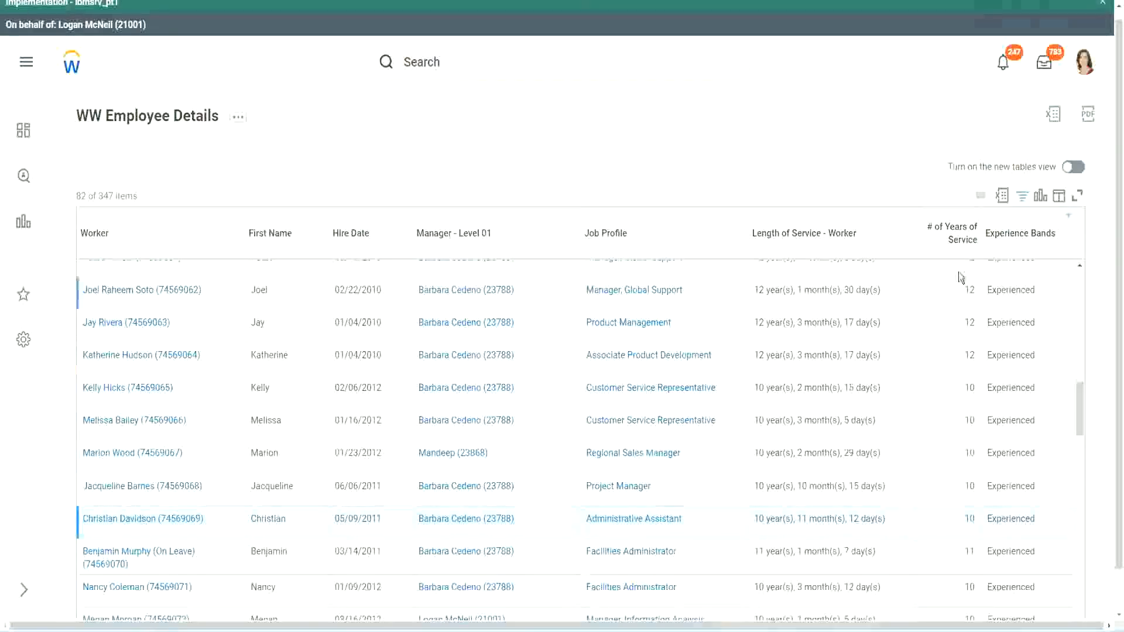
{"action": "left_click_drag", "start_coordinate": [964, 290], "coordinate": [977, 294]}
{"action": "left_click_drag", "start_coordinate": [753, 290], "coordinate": [898, 290]}
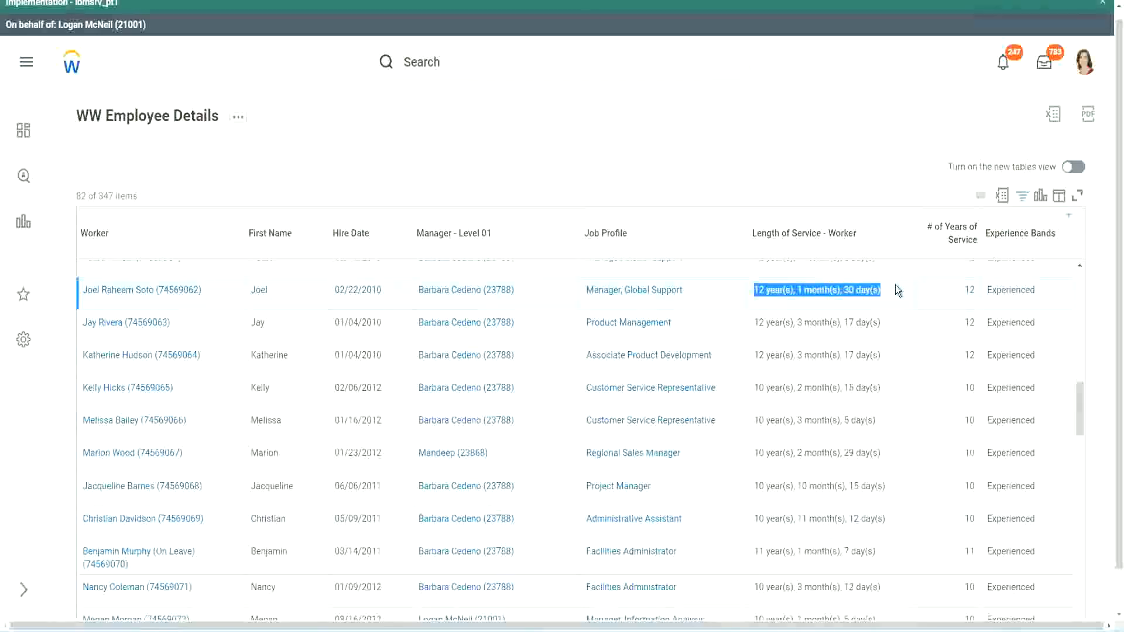
{"action": "left_click", "coordinate": [872, 518]}
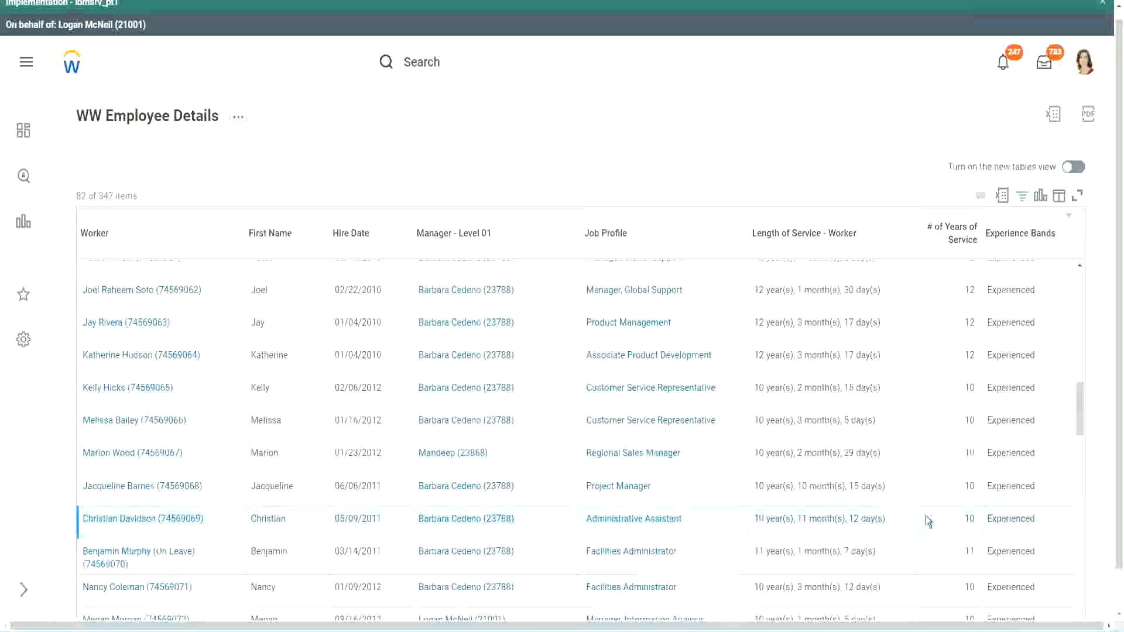
{"action": "double_click", "coordinate": [971, 518]}
{"action": "left_click", "coordinate": [928, 523]}
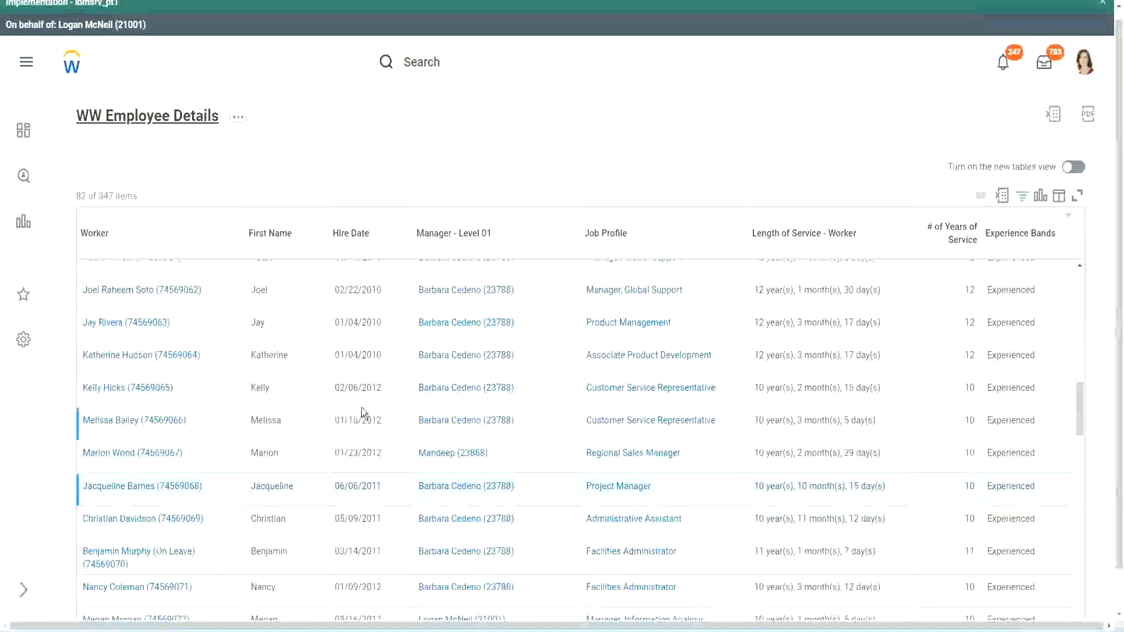
Step: Open the report's CF-WW-Eval Exp-Derive Experience Bands from Years of Service field in a new tab and examine its conditions and return values
{"action": "scroll", "coordinate": [360, 408], "scroll_direction": "down", "scroll_amount": 4}
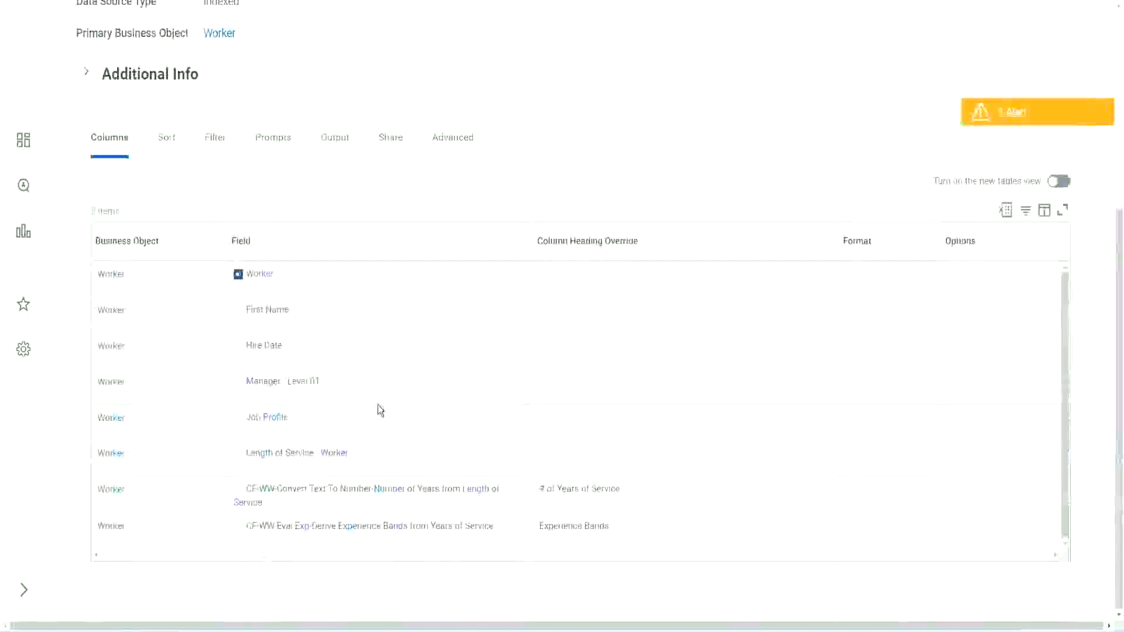
{"action": "right_click", "coordinate": [309, 529]}
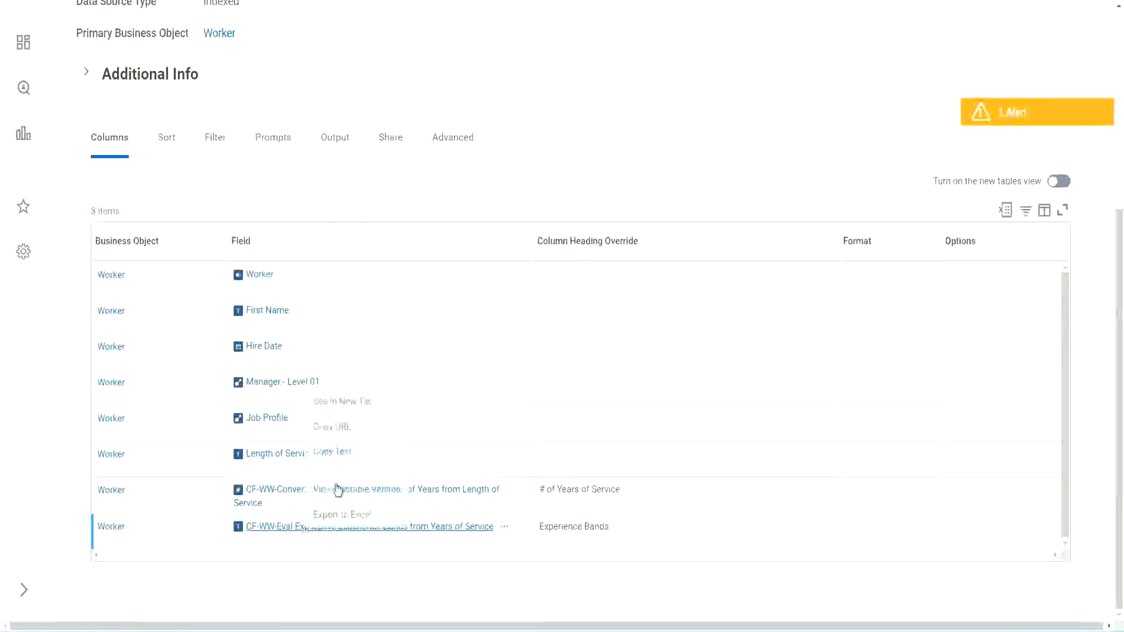
{"action": "left_click", "coordinate": [354, 402]}
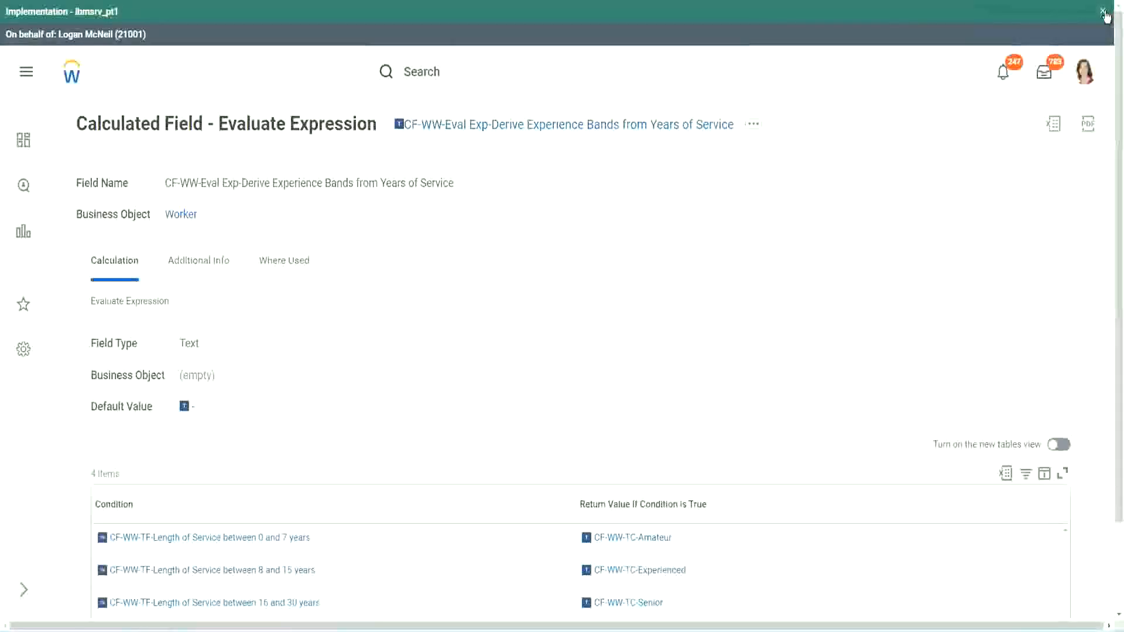
{"action": "left_click", "coordinate": [1103, 12]}
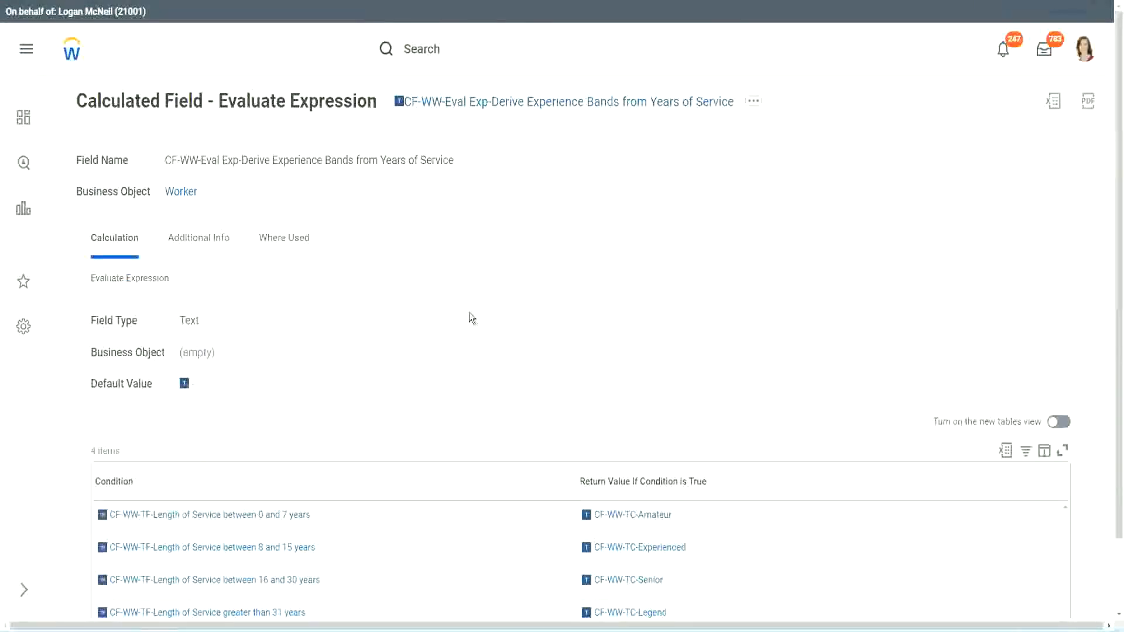
{"action": "scroll", "coordinate": [468, 312], "scroll_direction": "down", "scroll_amount": 1}
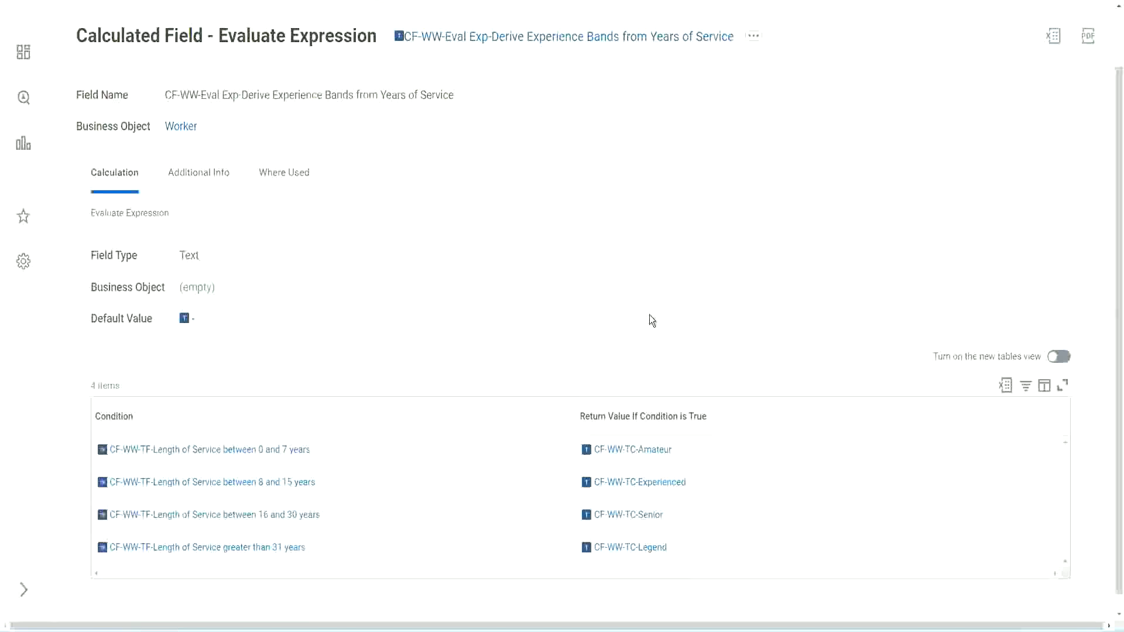
{"action": "left_click", "coordinate": [510, 413]}
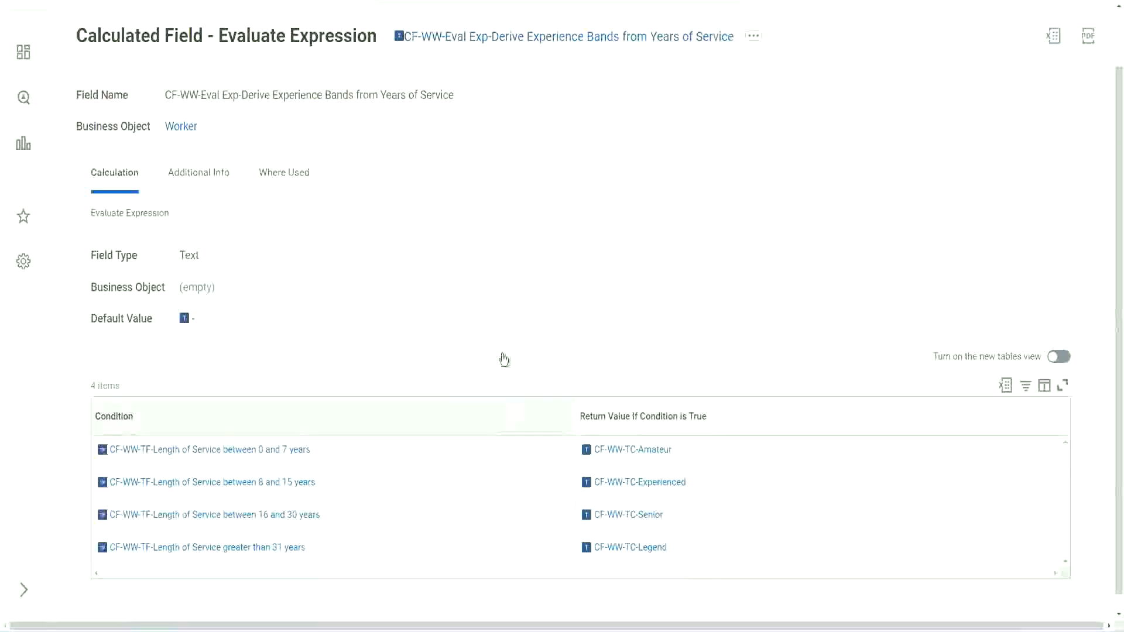
{"action": "left_click", "coordinate": [501, 270]}
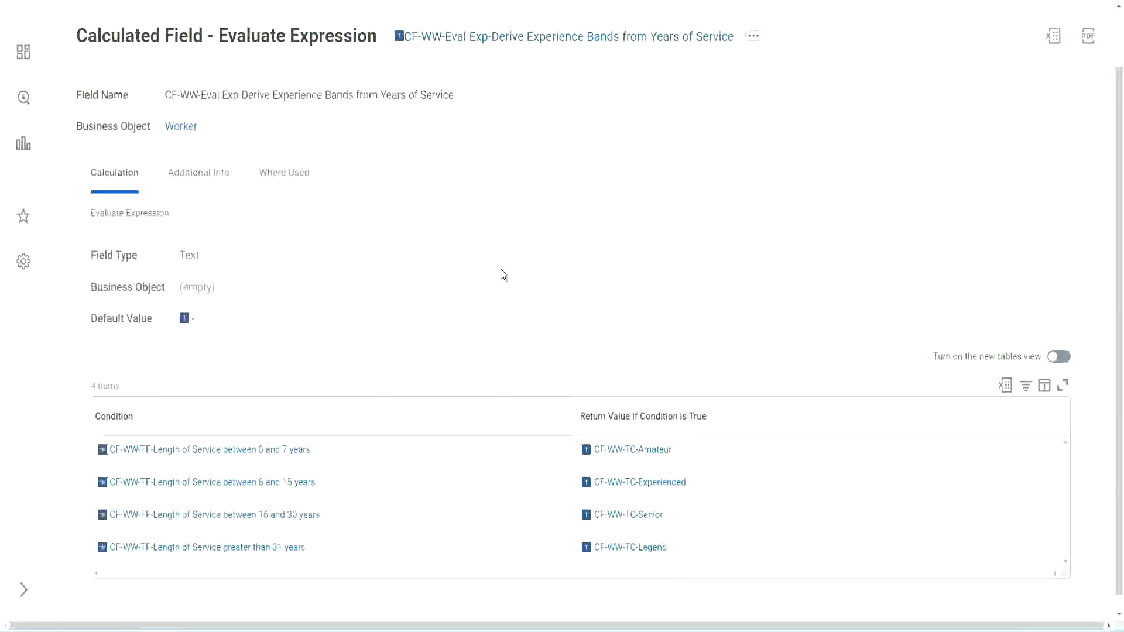
{"action": "right_click", "coordinate": [495, 50]}
{"action": "left_click", "coordinate": [395, 288]}
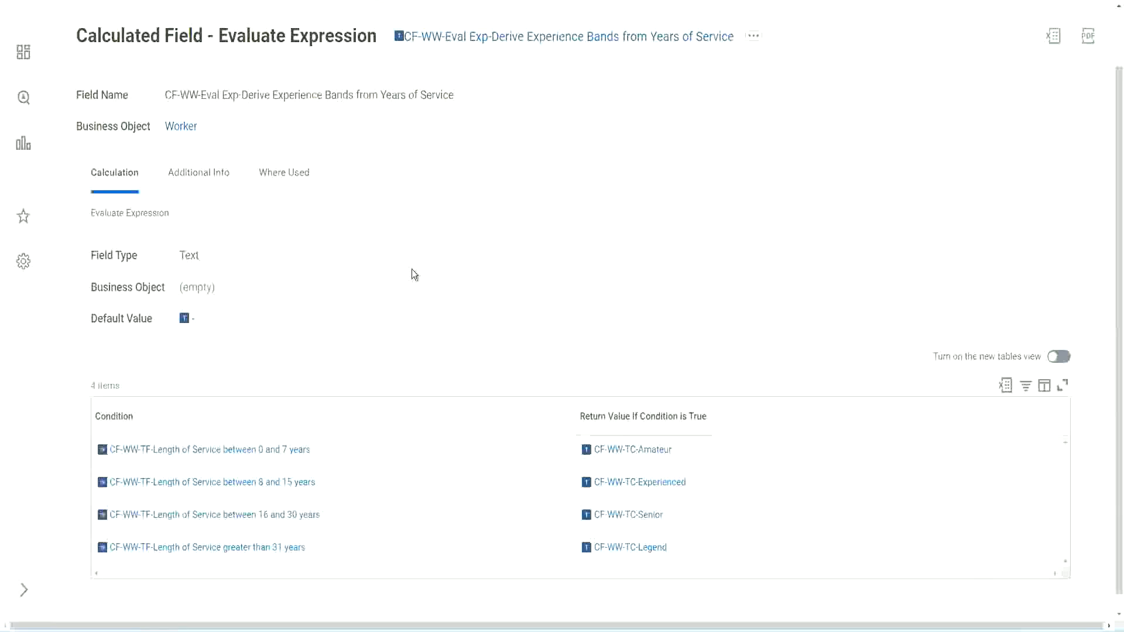
Step: Return to the WW Employee Details report definition, search for "create cal field" and open the Create Calculated Field task
{"action": "scroll", "coordinate": [437, 233], "scroll_direction": "up", "scroll_amount": 2}
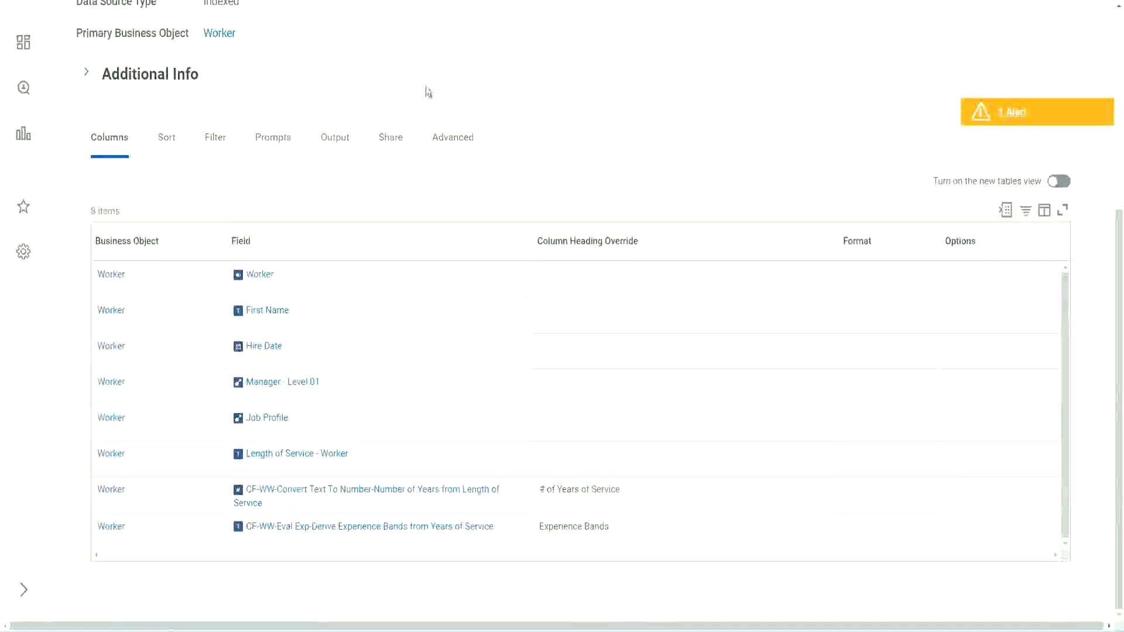
{"action": "scroll", "coordinate": [424, 93], "scroll_direction": "up", "scroll_amount": 5}
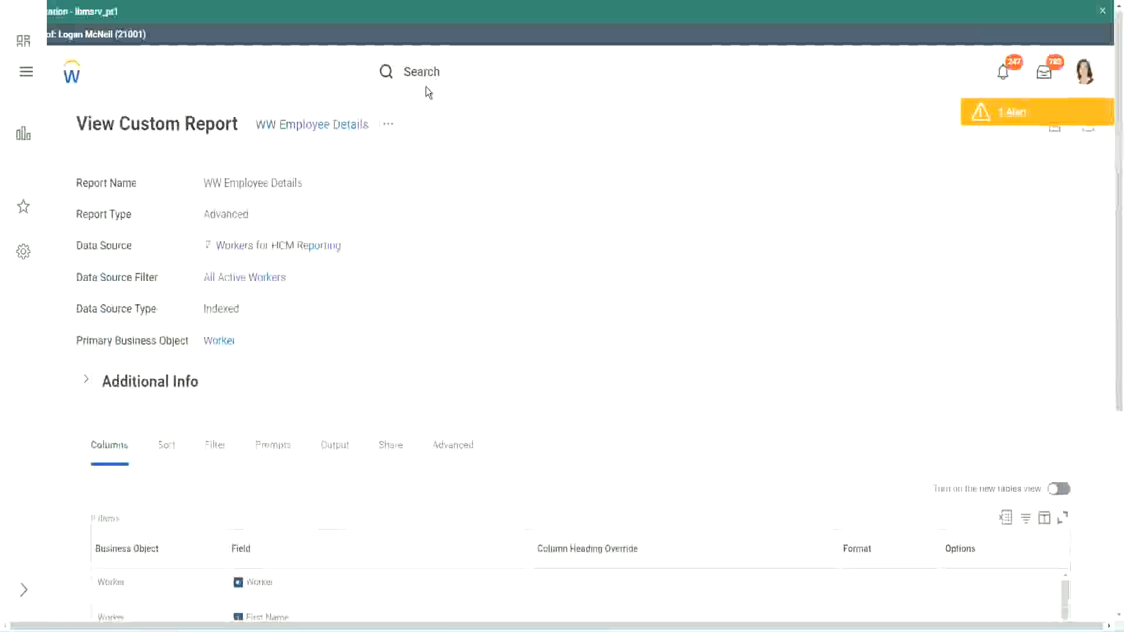
{"action": "left_click", "coordinate": [456, 71]}
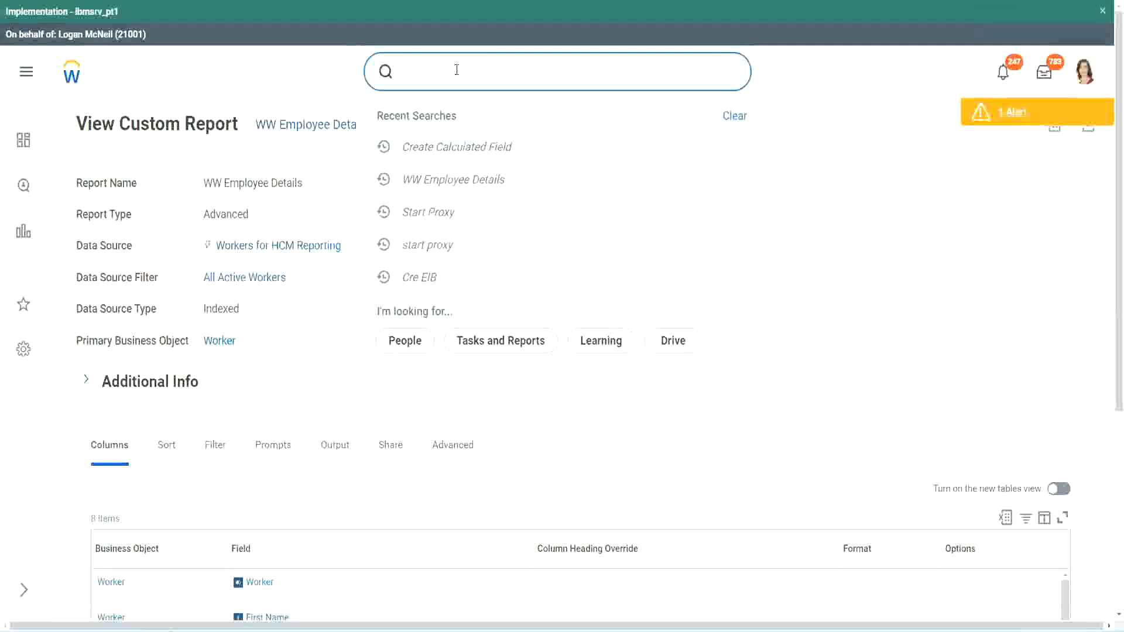
{"action": "type", "text": "create cal field"}
{"action": "left_click", "coordinate": [469, 120]}
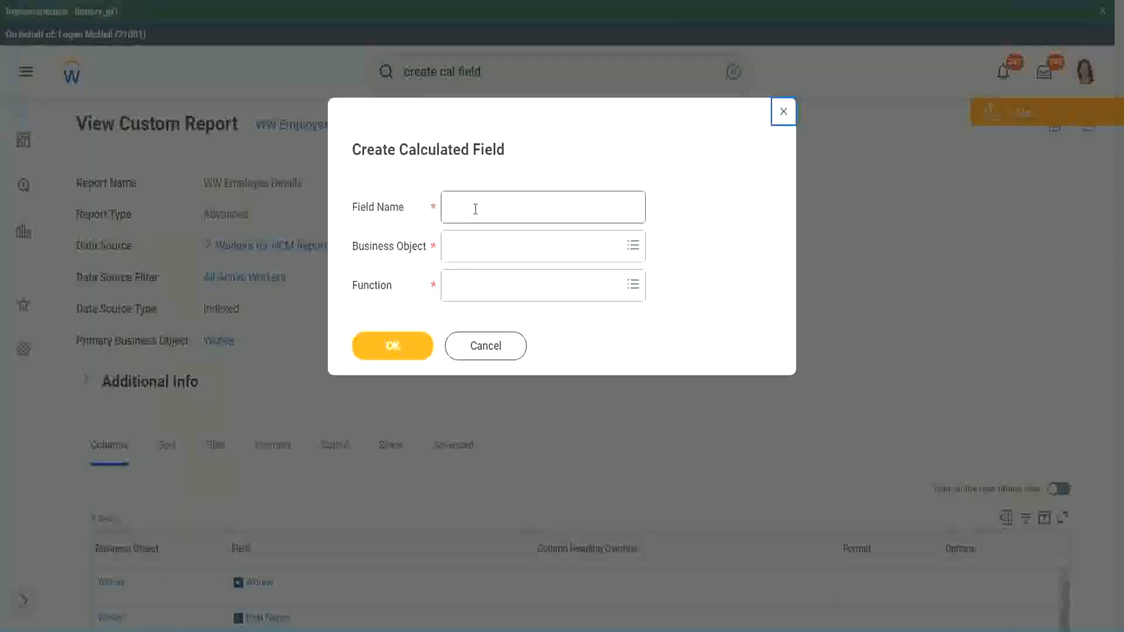
Step: Set the new calculated field's name to "CF-WW-Eval Exp Bands-Derive Experience Bands from Years of Service"
{"action": "left_click", "coordinate": [475, 209]}
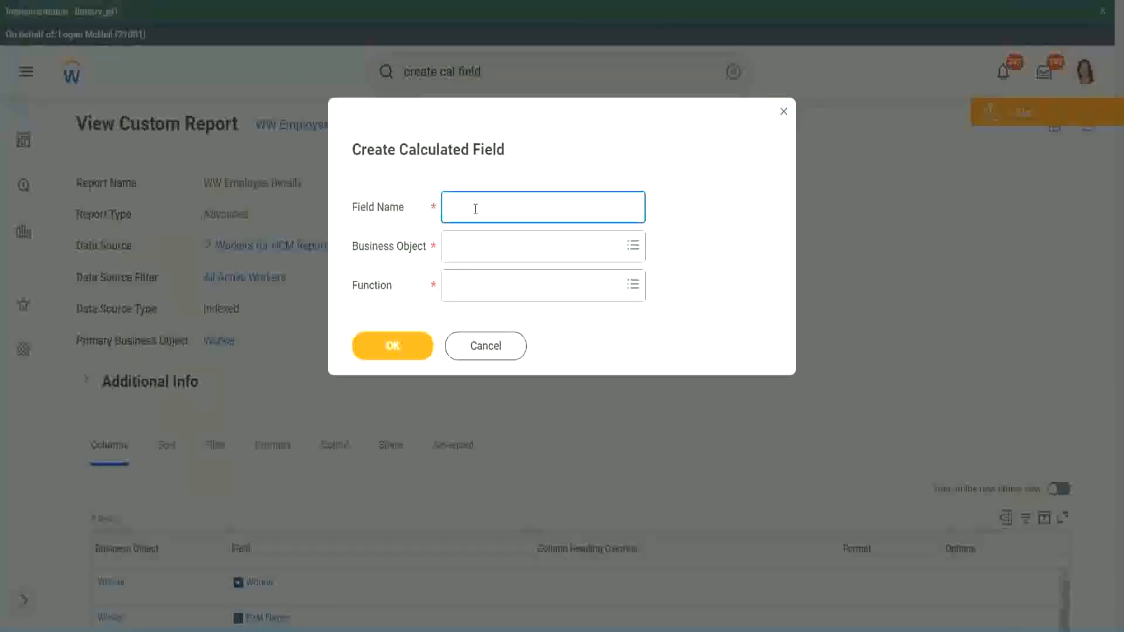
{"action": "key", "text": "ctrl+v"}
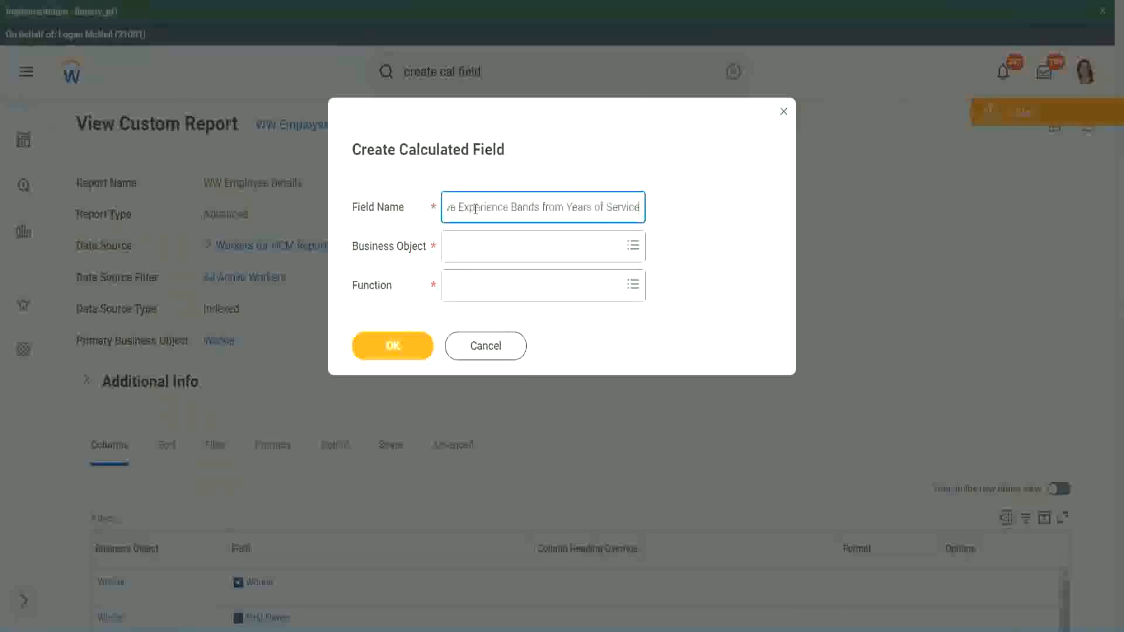
{"action": "left_click_drag", "start_coordinate": [507, 206], "coordinate": [413, 193]}
{"action": "left_click", "coordinate": [495, 207]}
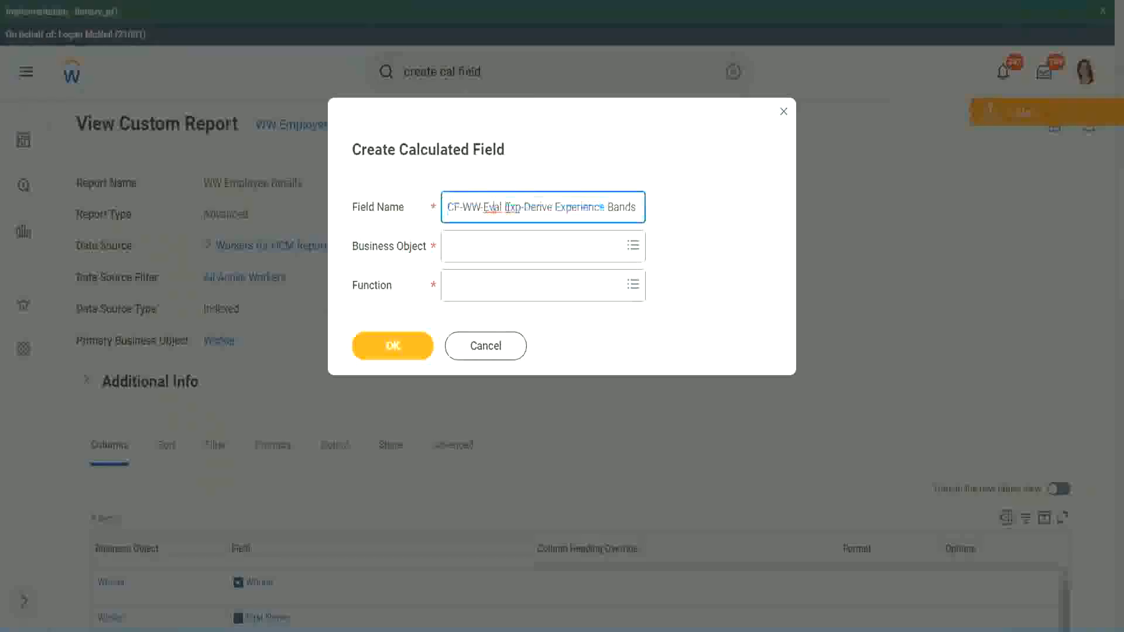
{"action": "double_click", "coordinate": [512, 208]}
{"action": "key", "text": "Right"}
{"action": "type", "text": "bands"}
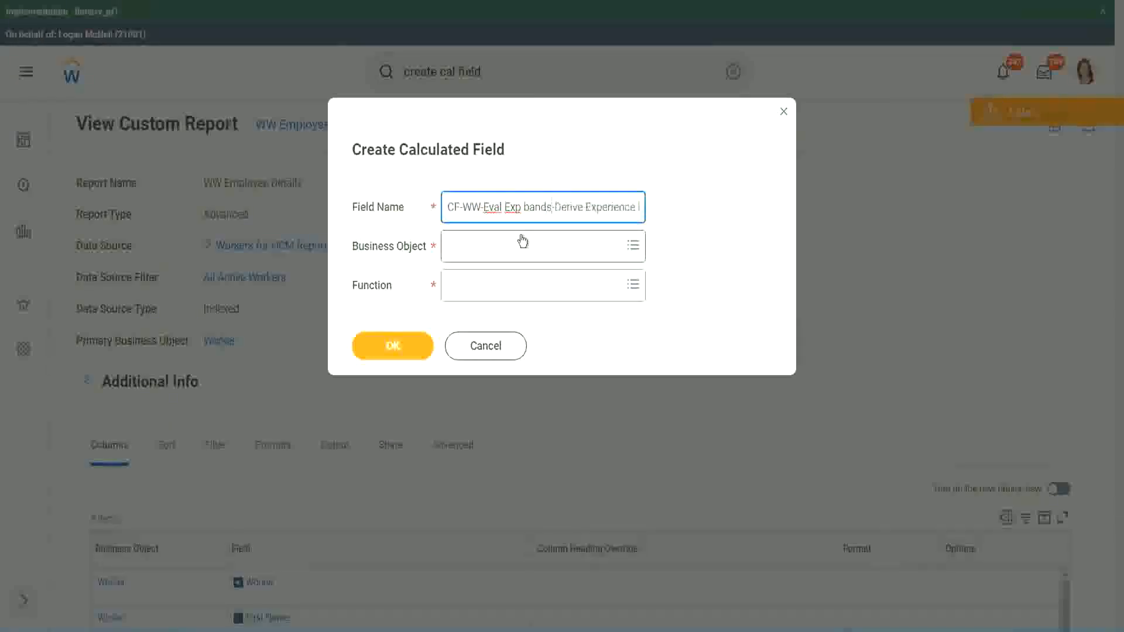
{"action": "key", "text": "Left"}
{"action": "key", "text": "Left"}
{"action": "key", "text": "Left"}
{"action": "key", "text": "Left"}
{"action": "key", "text": "shift+Left"}
{"action": "type", "text": "B"}
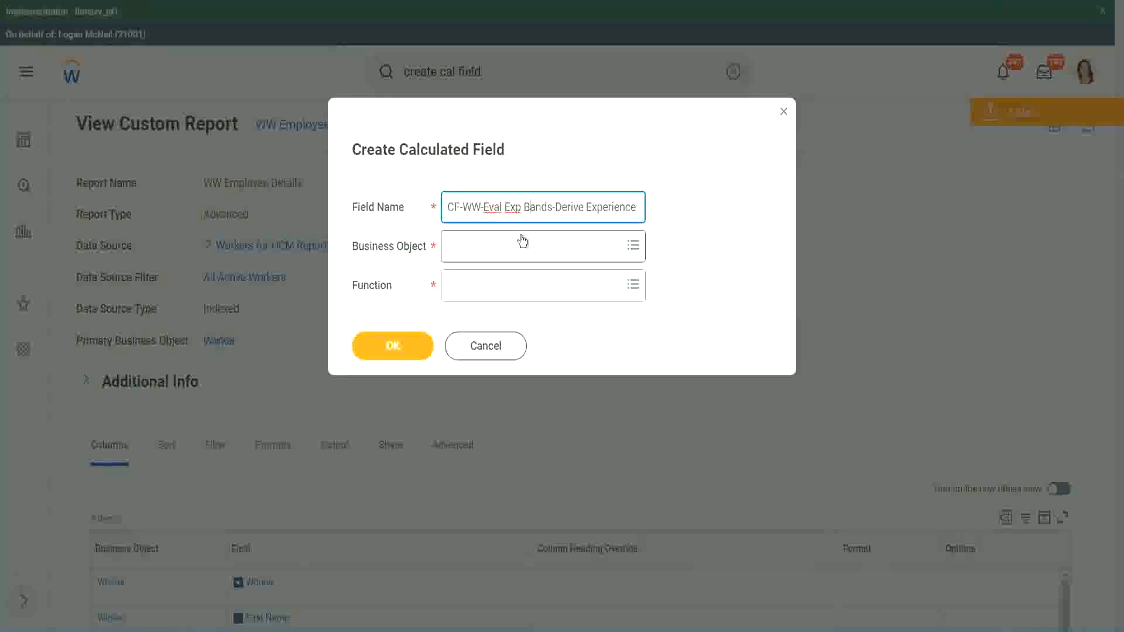
Step: Replace the word "Derive" with "Determine" in the new calculated field's name
{"action": "key", "text": "Right"}
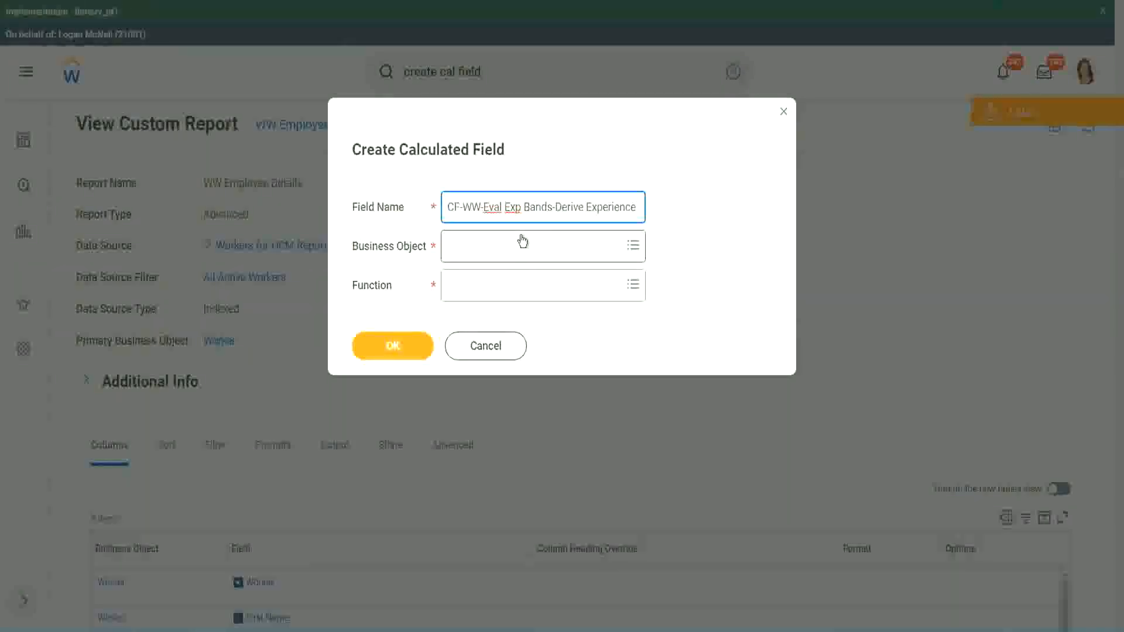
{"action": "type", "text": "Band"}
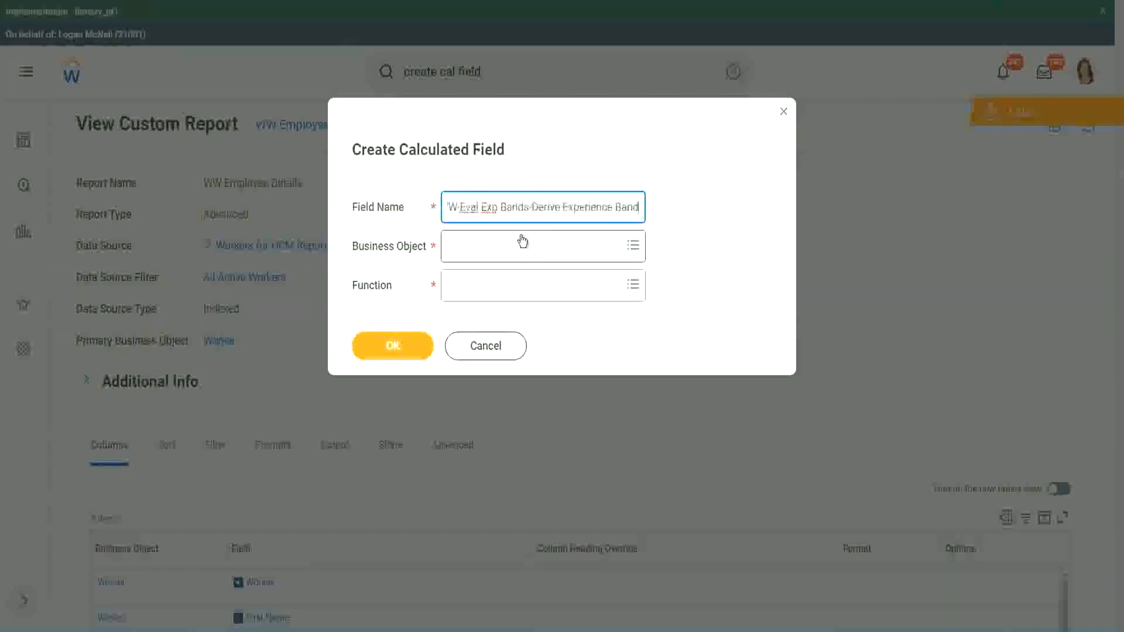
{"action": "type", "text": "s from Years of"}
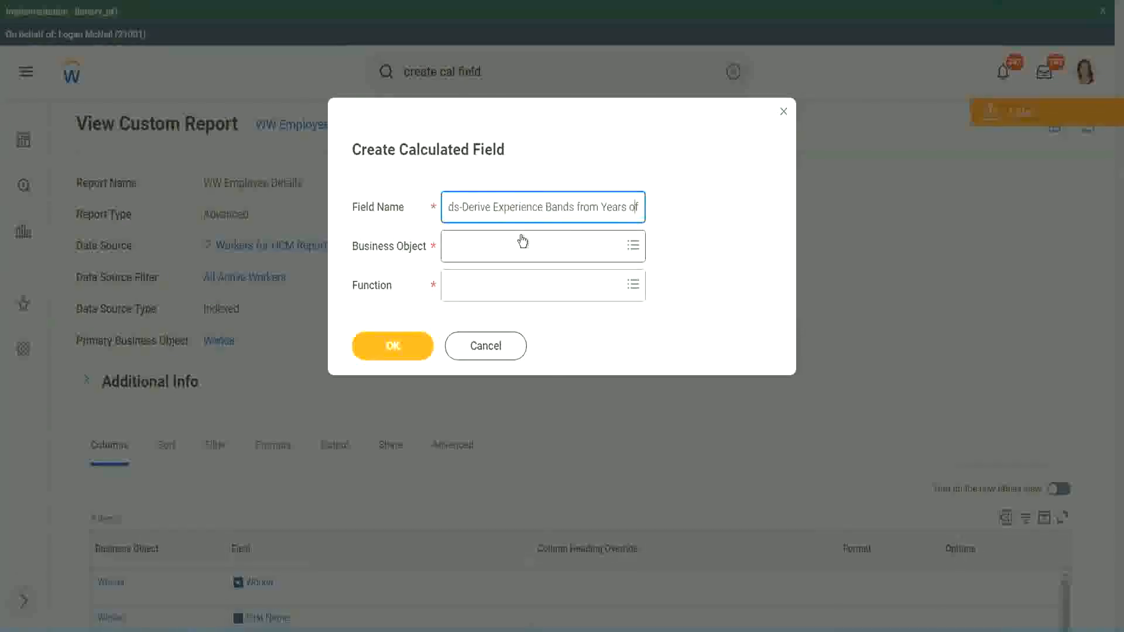
{"action": "key", "text": "Left"}
{"action": "key", "text": "Left"}
{"action": "key", "text": "Left"}
{"action": "key", "text": "Left"}
{"action": "key", "text": "Left"}
{"action": "key", "text": "Left"}
{"action": "key", "text": "Left"}
{"action": "key", "text": "Left"}
{"action": "key", "text": "Left"}
{"action": "key", "text": "Left"}
{"action": "key", "text": "Left"}
{"action": "key", "text": "Left"}
{"action": "key", "text": "Left"}
{"action": "key", "text": "Left"}
{"action": "key", "text": "Left"}
{"action": "key", "text": "Left"}
{"action": "key", "text": "Left"}
{"action": "key", "text": "Left"}
{"action": "key", "text": "Left"}
{"action": "key", "text": "Left"}
{"action": "key", "text": "shift+Left"}
{"action": "key", "text": "shift+Left"}
{"action": "key", "text": "shift+Left"}
{"action": "key", "text": "shift+Left"}
{"action": "key", "text": "shift+Left"}
{"action": "key", "text": "shift+Left"}
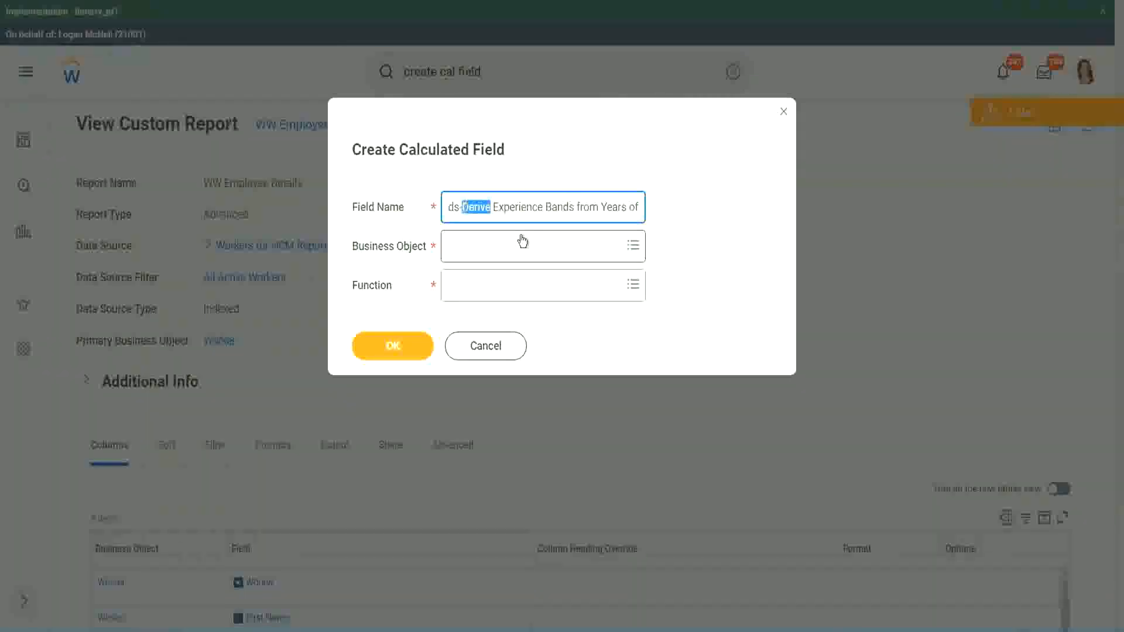
{"action": "type", "text": "Determine"}
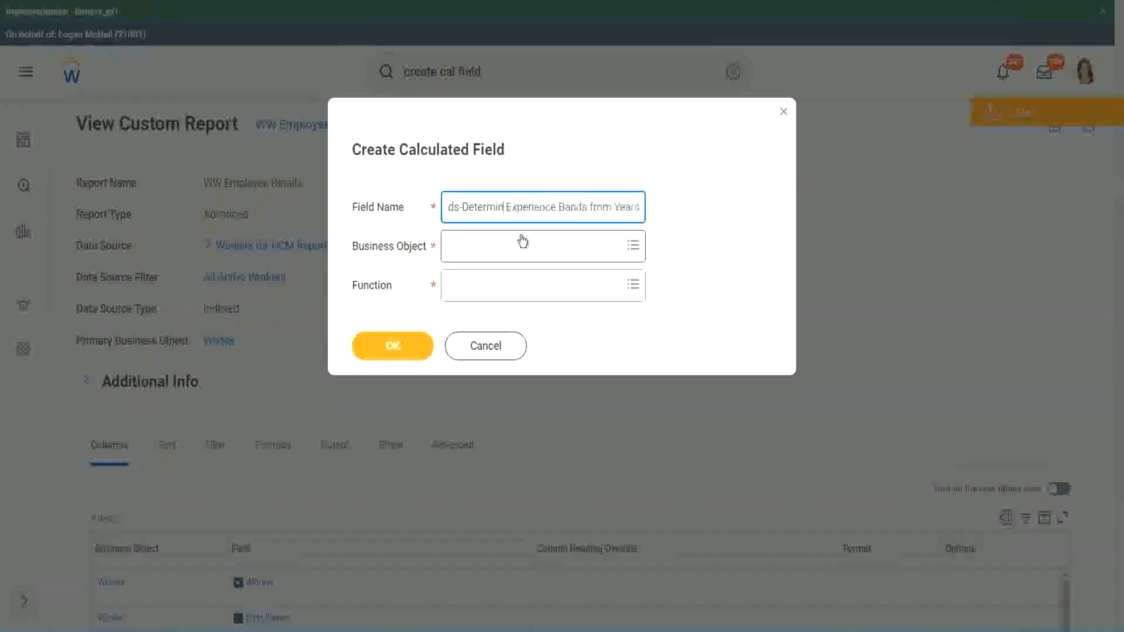
{"action": "key", "text": "Right"}
{"action": "key", "text": "Right"}
{"action": "key", "text": "Right"}
{"action": "key", "text": "Right"}
{"action": "key", "text": "Right"}
{"action": "key", "text": "Right"}
{"action": "key", "text": "Right"}
{"action": "key", "text": "Right"}
{"action": "key", "text": "Right"}
{"action": "key", "text": "Right"}
{"action": "key", "text": "Right"}
{"action": "key", "text": "Right"}
{"action": "key", "text": "Right"}
{"action": "key", "text": "Right"}
{"action": "key", "text": "Right"}
{"action": "key", "text": "Right"}
{"action": "key", "text": "Right"}
{"action": "key", "text": "Right"}
{"action": "key", "text": "Right"}
{"action": "key", "text": "Right"}
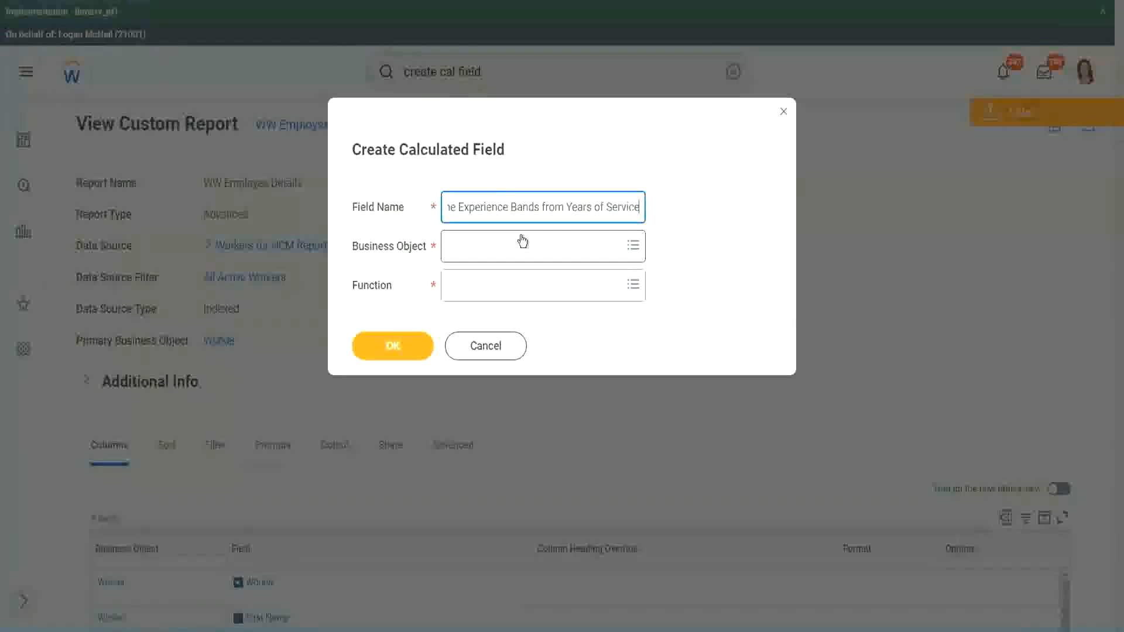
Step: Set the new calculated field's business object to Worker
{"action": "left_click", "coordinate": [500, 247]}
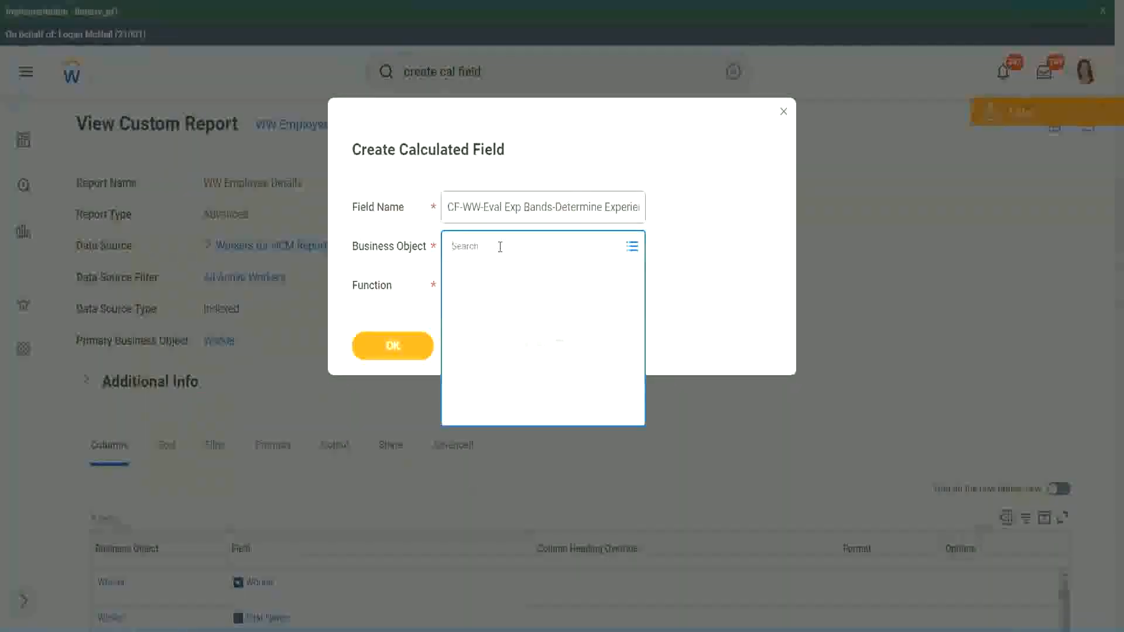
{"action": "type", "text": "work"}
{"action": "key", "text": "Return"}
{"action": "type", "text": "er"}
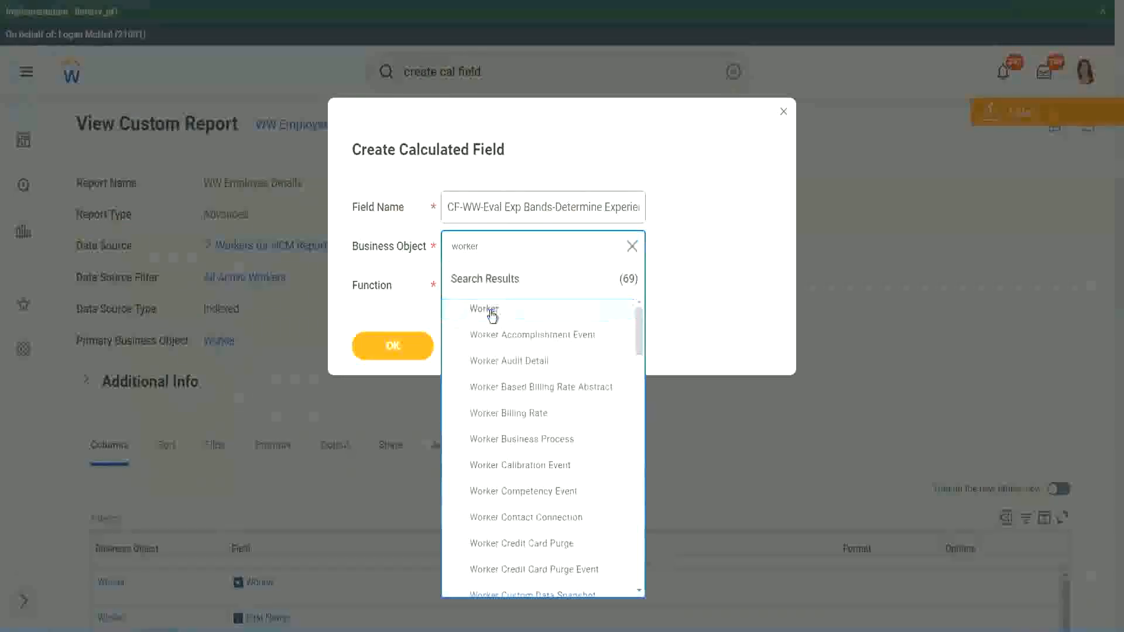
{"action": "left_click", "coordinate": [489, 315]}
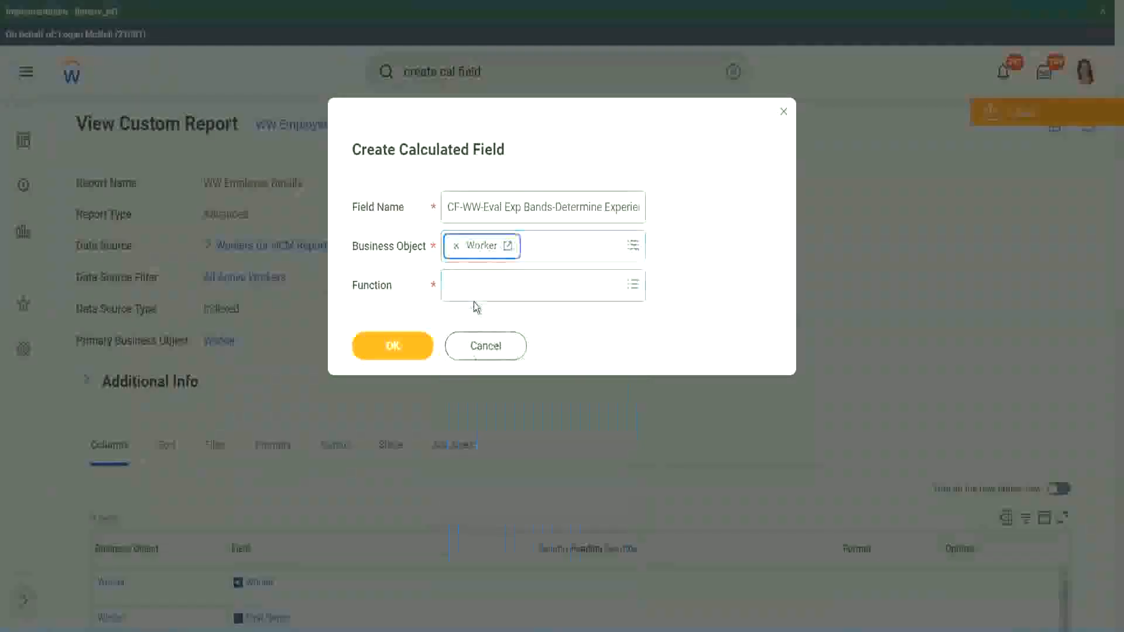
Step: Choose Evaluate Expression Band as the calculated field's function
{"action": "left_click", "coordinate": [474, 284]}
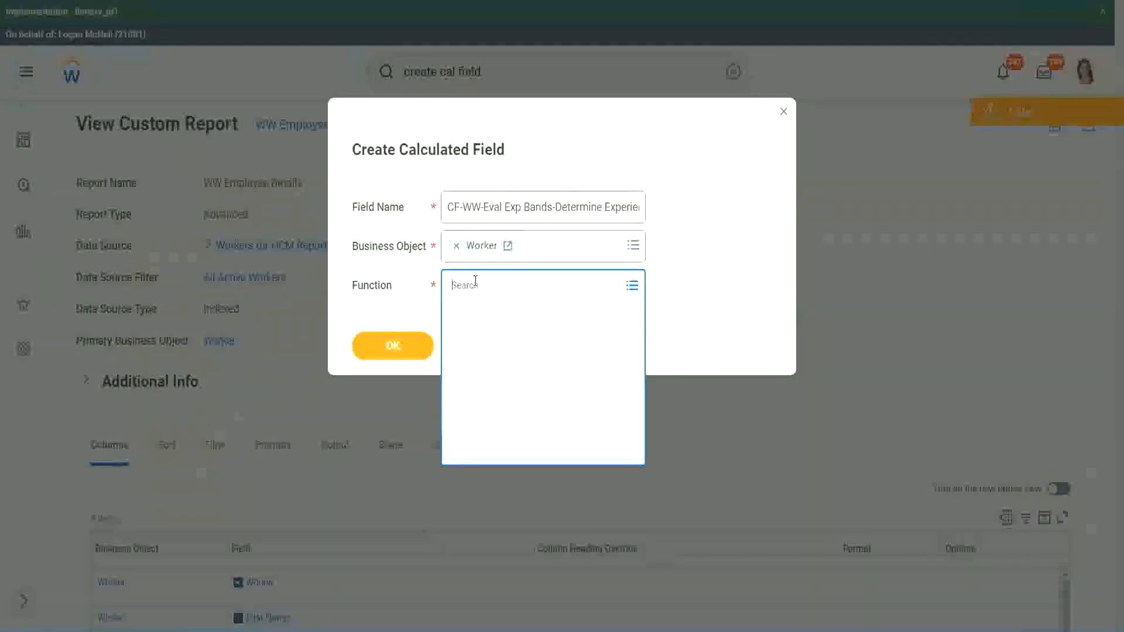
{"action": "type", "text": "eval ex"}
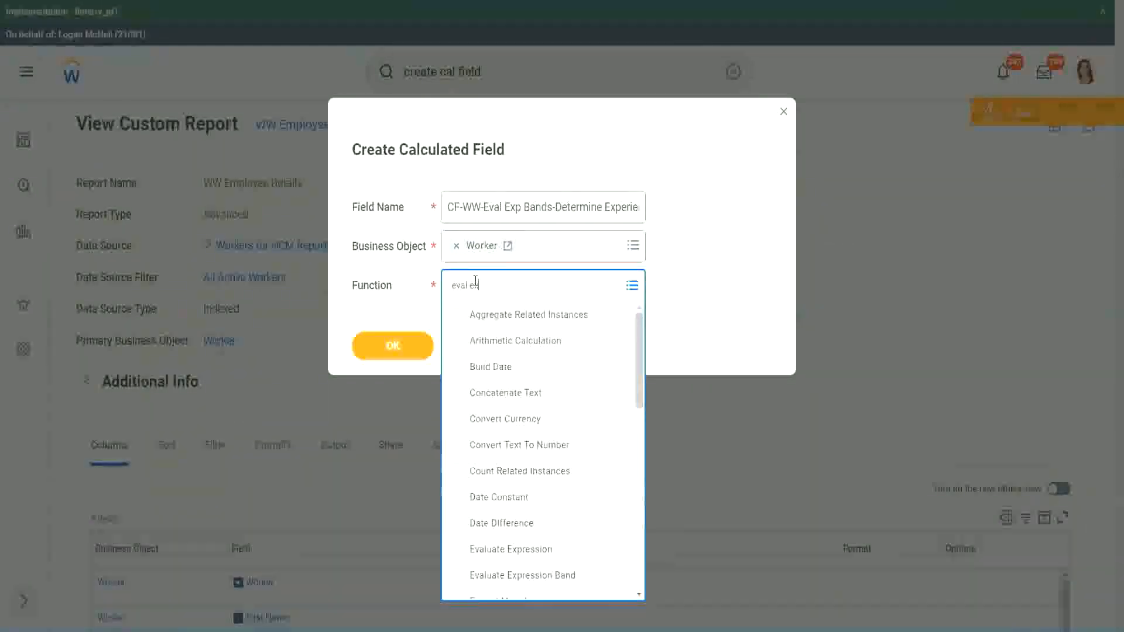
{"action": "type", "text": "p"}
{"action": "key", "text": "Return"}
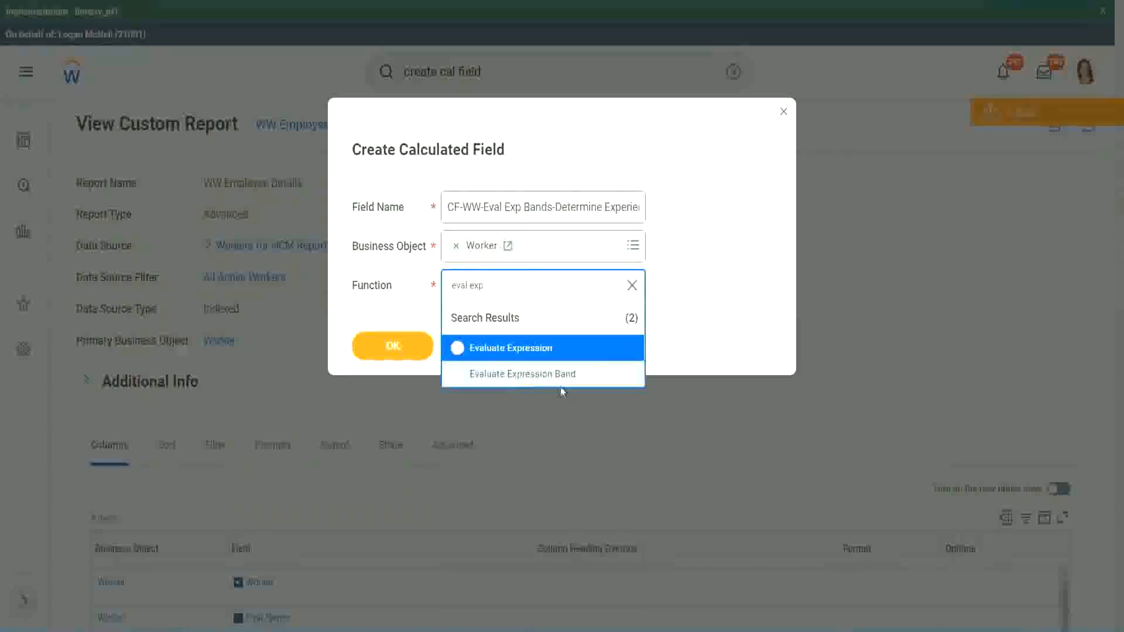
{"action": "left_click", "coordinate": [567, 381]}
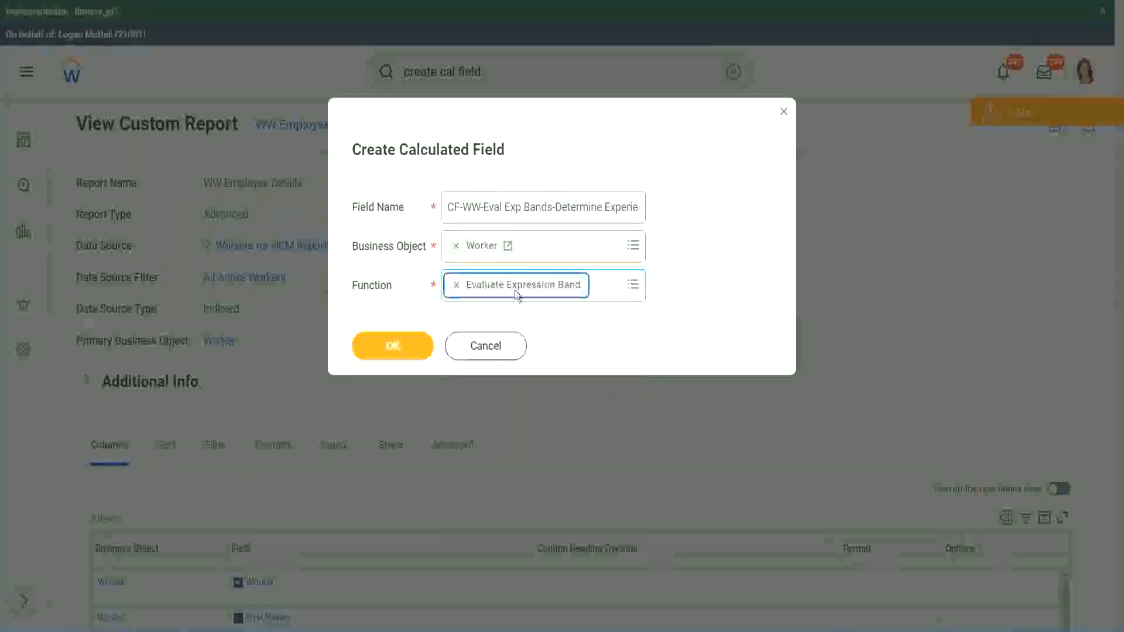
Step: Shorten "Exp Bands" to "Exp Band" in the field name and continue to the Evaluate Expression Band definition
{"action": "left_click", "coordinate": [553, 206]}
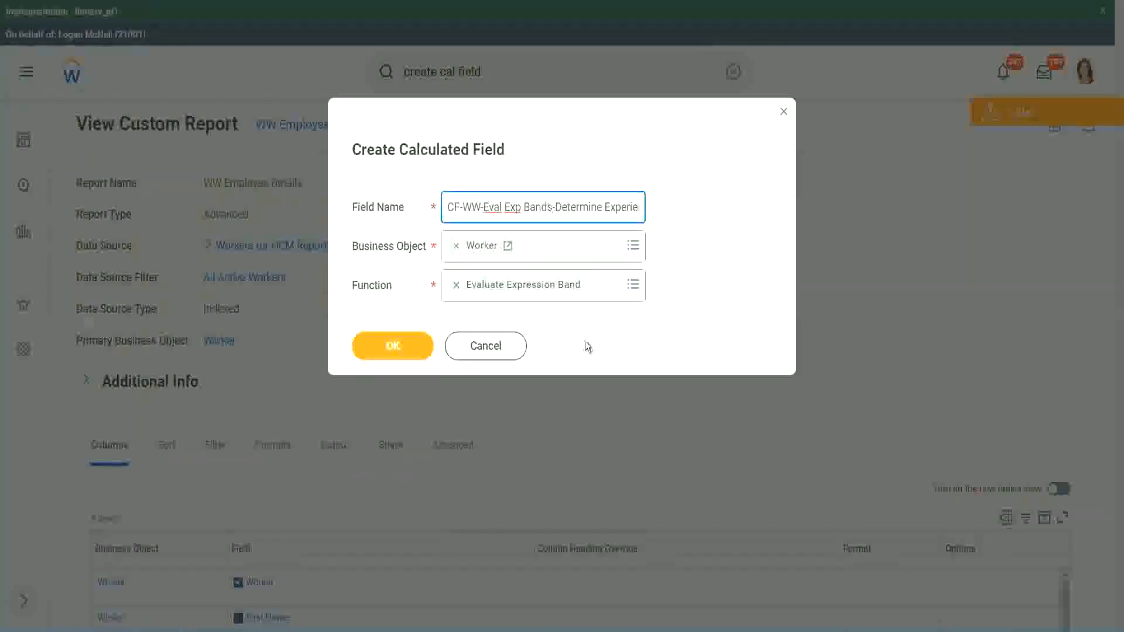
{"action": "key", "text": "BackSpace"}
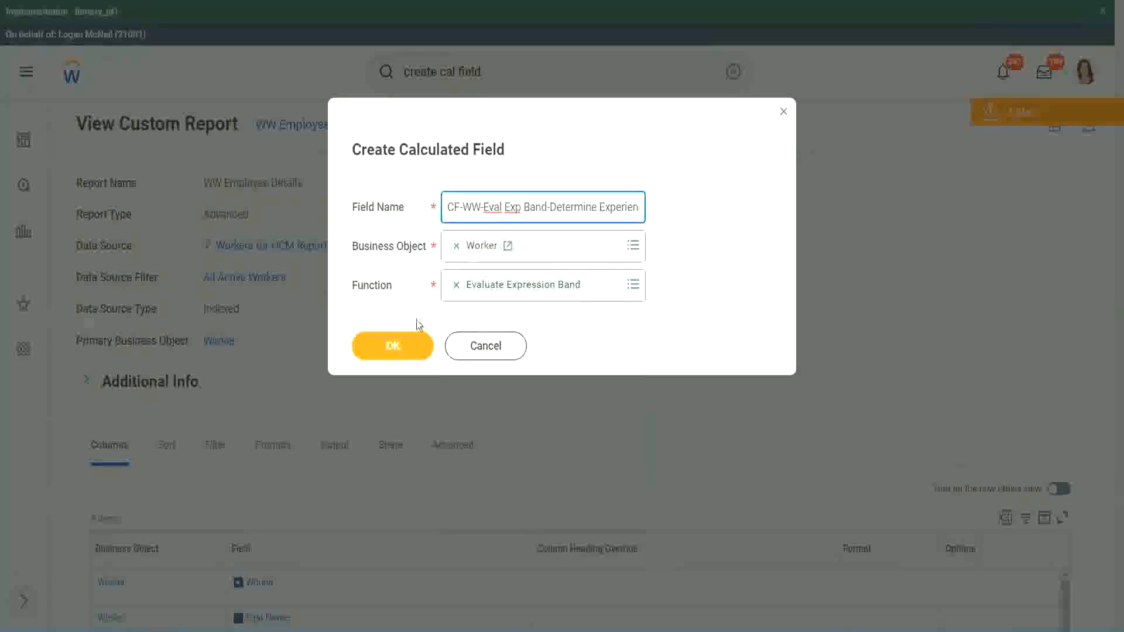
{"action": "left_click", "coordinate": [393, 346]}
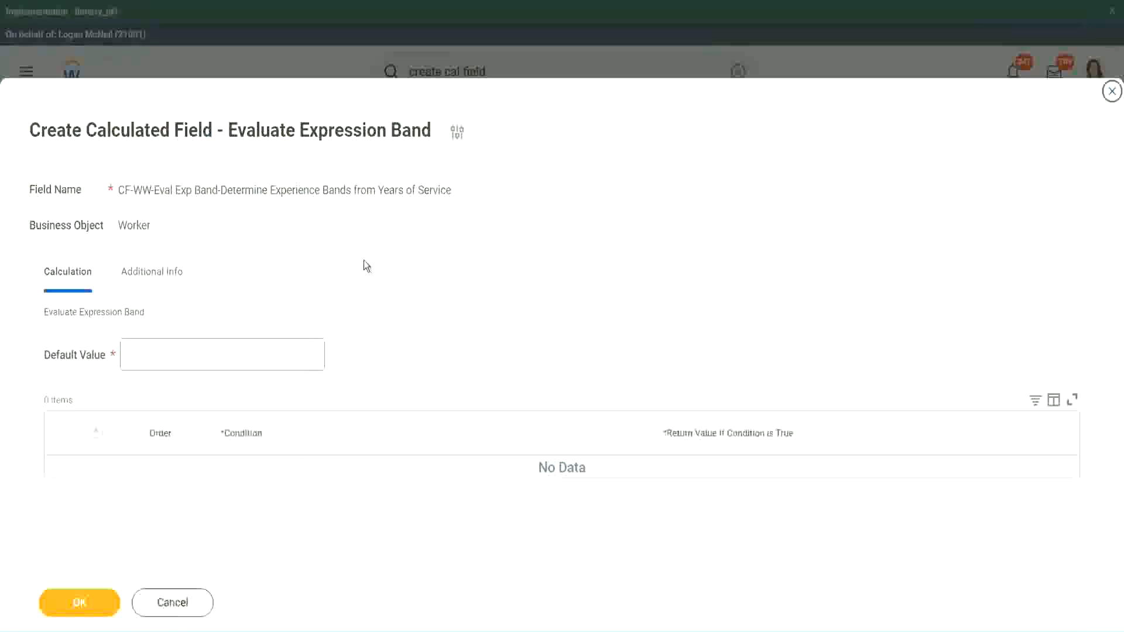
Step: Set the calculation's default value to "-" and add a first condition row
{"action": "left_click", "coordinate": [163, 361]}
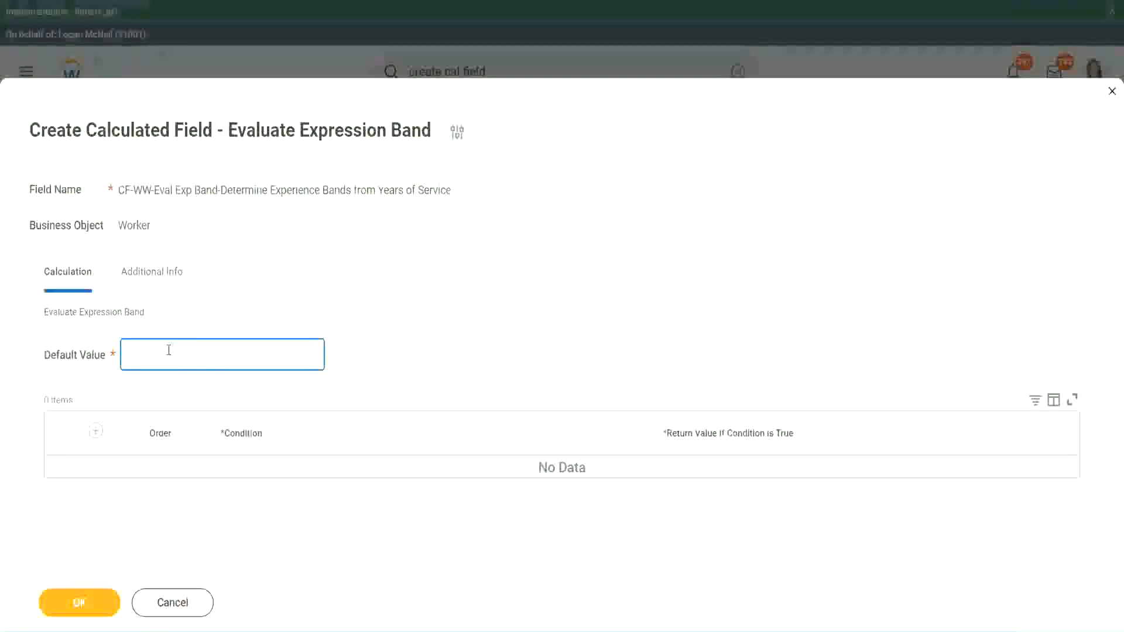
{"action": "type", "text": "N"}
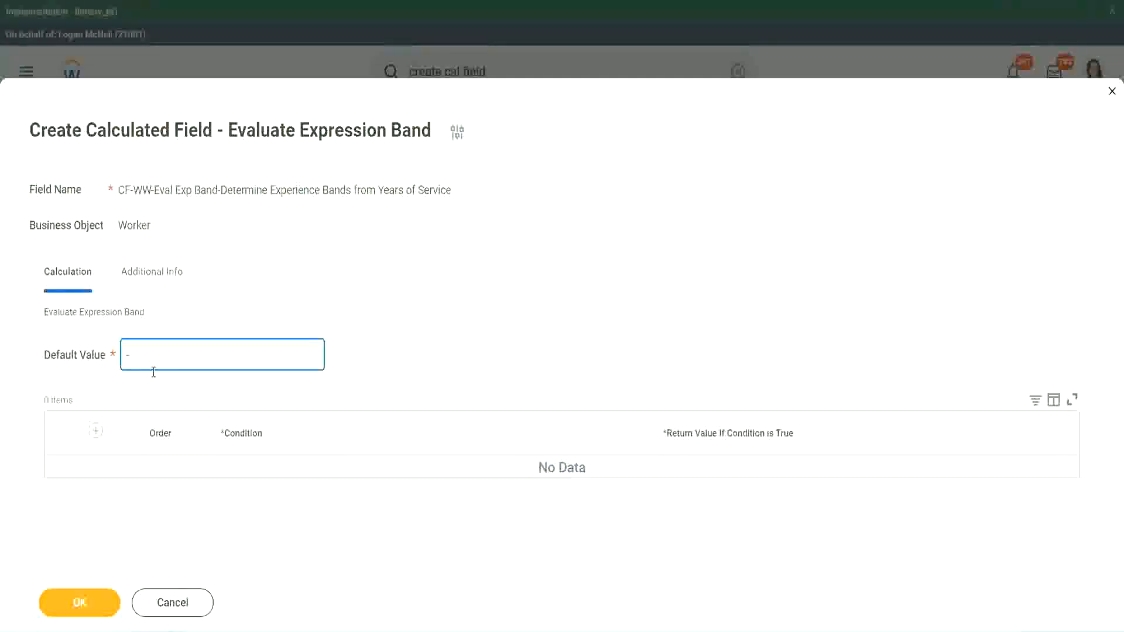
{"action": "left_click", "coordinate": [97, 432]}
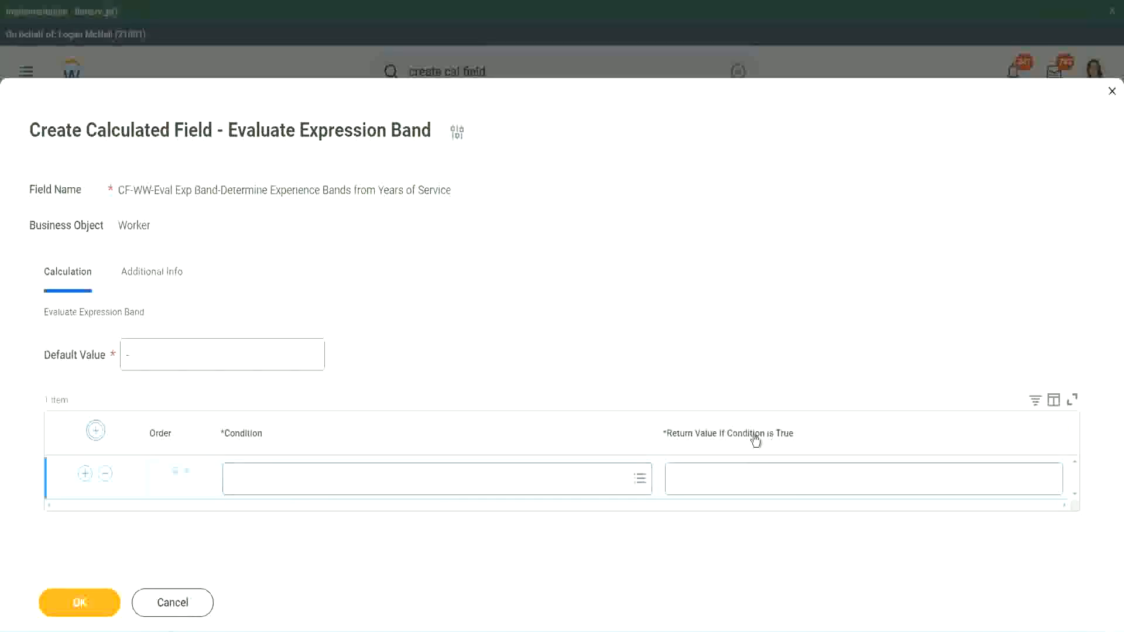
{"action": "left_click", "coordinate": [731, 479]}
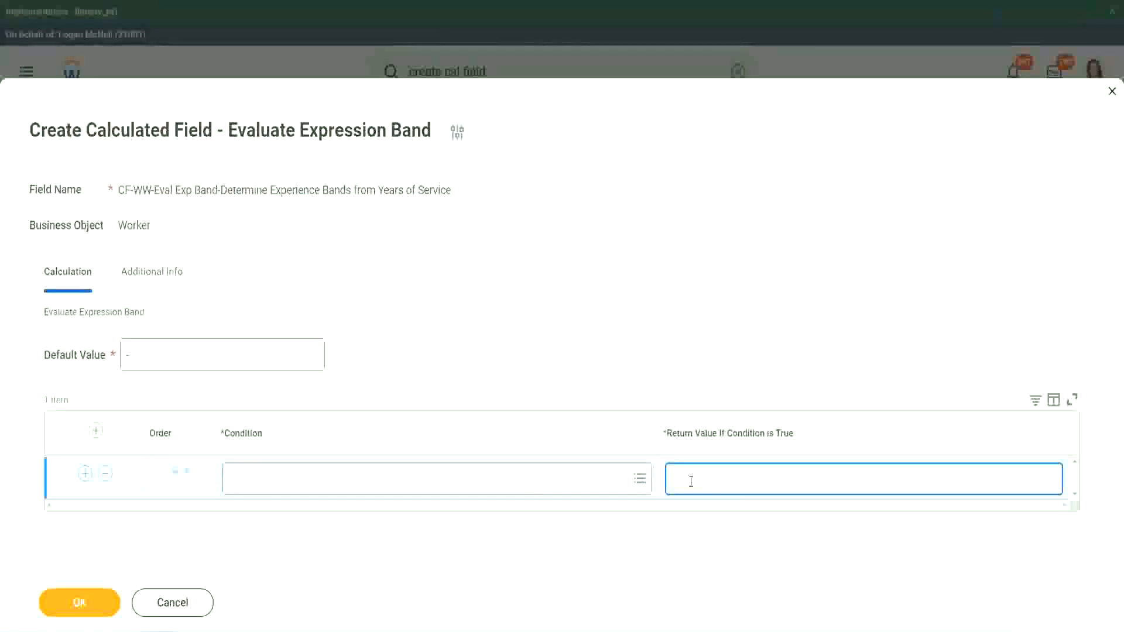
{"action": "type", "text": "adkadjaidjaijdi"}
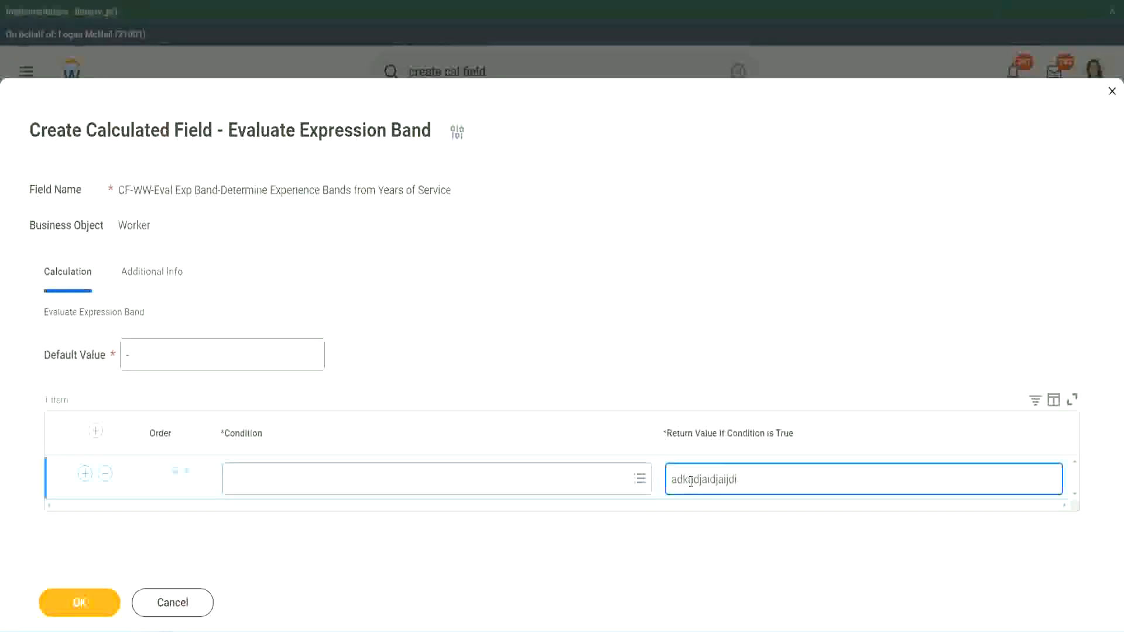
{"action": "key", "text": "BackSpace"}
{"action": "key", "text": "BackSpace"}
{"action": "key", "text": "BackSpace"}
{"action": "key", "text": "BackSpace"}
{"action": "key", "text": "BackSpace"}
{"action": "key", "text": "BackSpace"}
{"action": "key", "text": "BackSpace"}
{"action": "key", "text": "BackSpace"}
{"action": "key", "text": "BackSpace"}
{"action": "key", "text": "BackSpace"}
{"action": "key", "text": "BackSpace"}
{"action": "key", "text": "BackSpace"}
{"action": "key", "text": "BackSpace"}
{"action": "key", "text": "BackSpace"}
{"action": "key", "text": "BackSpace"}
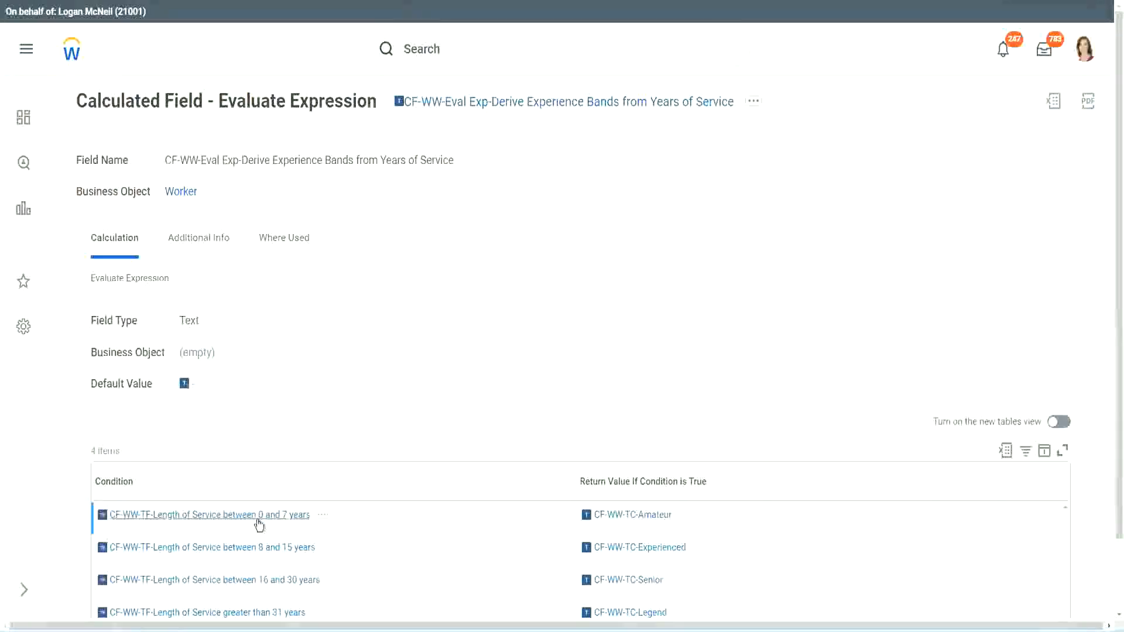
Step: Set the first condition to CF-WW-TF-Length of Service between 0 and 7 years, copied from the existing field, with return value "Amateur"
{"action": "right_click", "coordinate": [258, 518]}
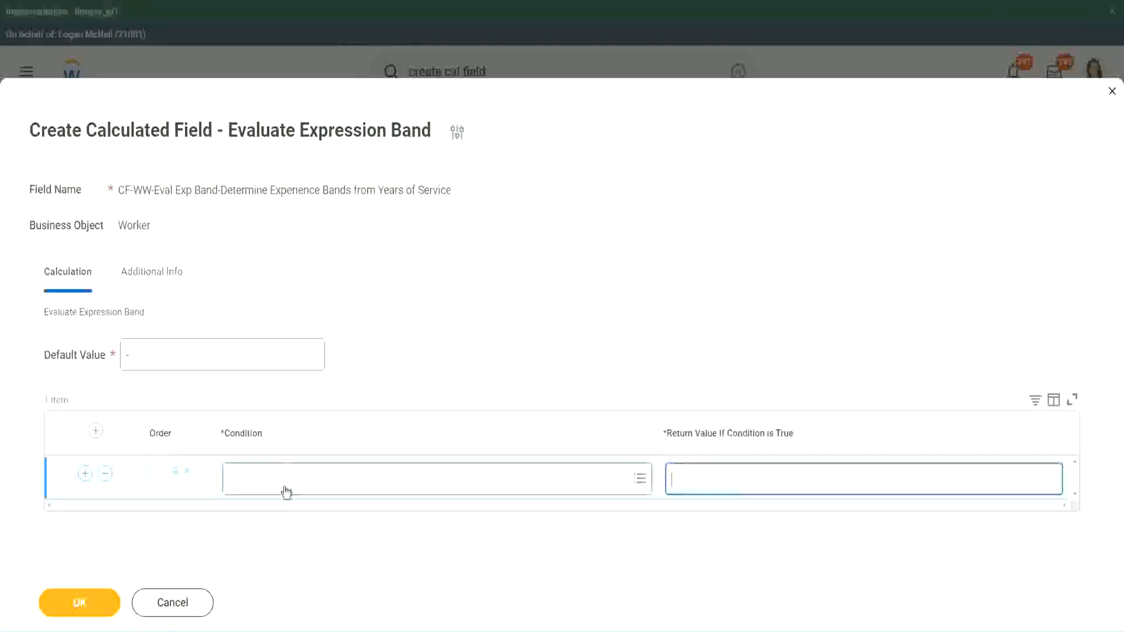
{"action": "left_click", "coordinate": [286, 485]}
{"action": "type", "text": "CF-WW-TF-Length of Service between 0 and 7 years"}
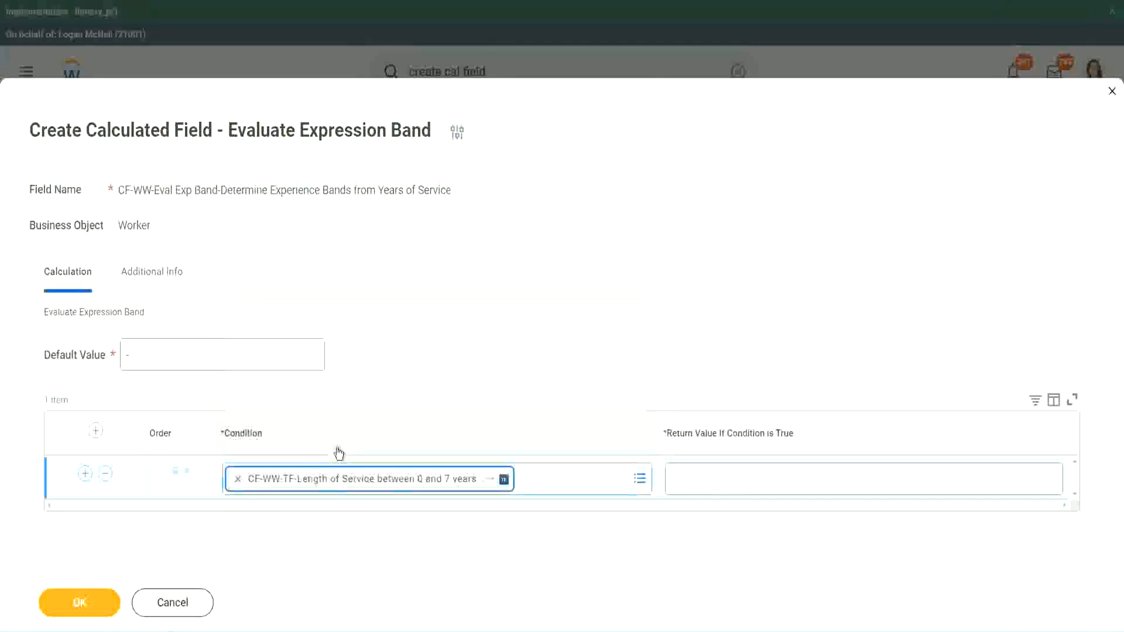
{"action": "left_click", "coordinate": [711, 468]}
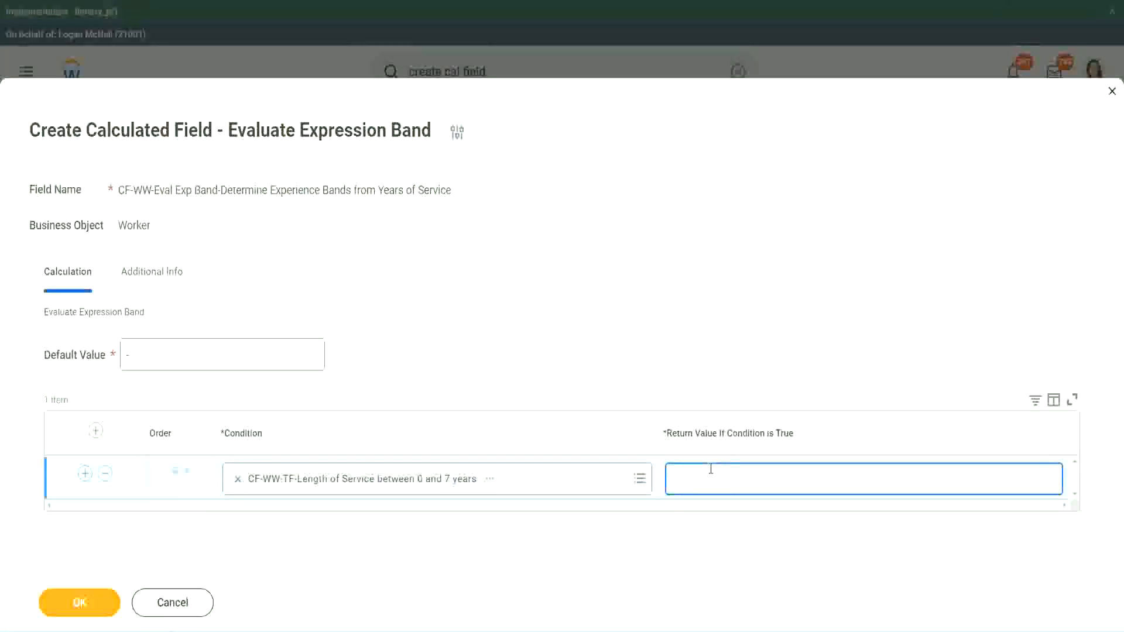
{"action": "type", "text": "Amateur"}
Step: Add three more empty condition rows to the expression band table
{"action": "left_click", "coordinate": [85, 473]}
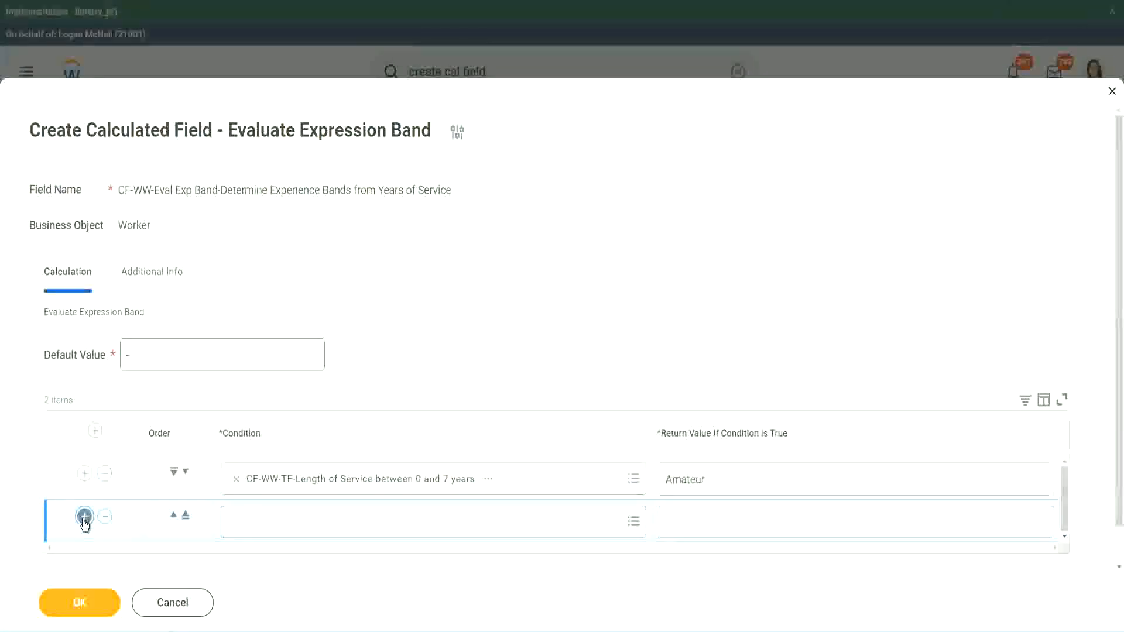
{"action": "left_click", "coordinate": [84, 518]}
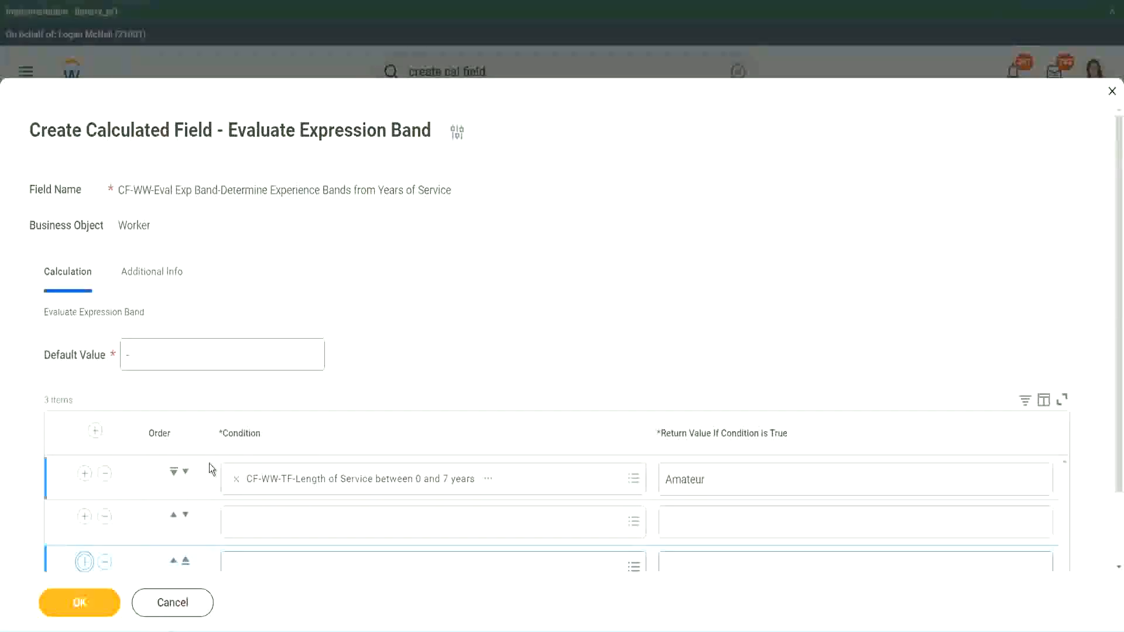
{"action": "left_click", "coordinate": [84, 474]}
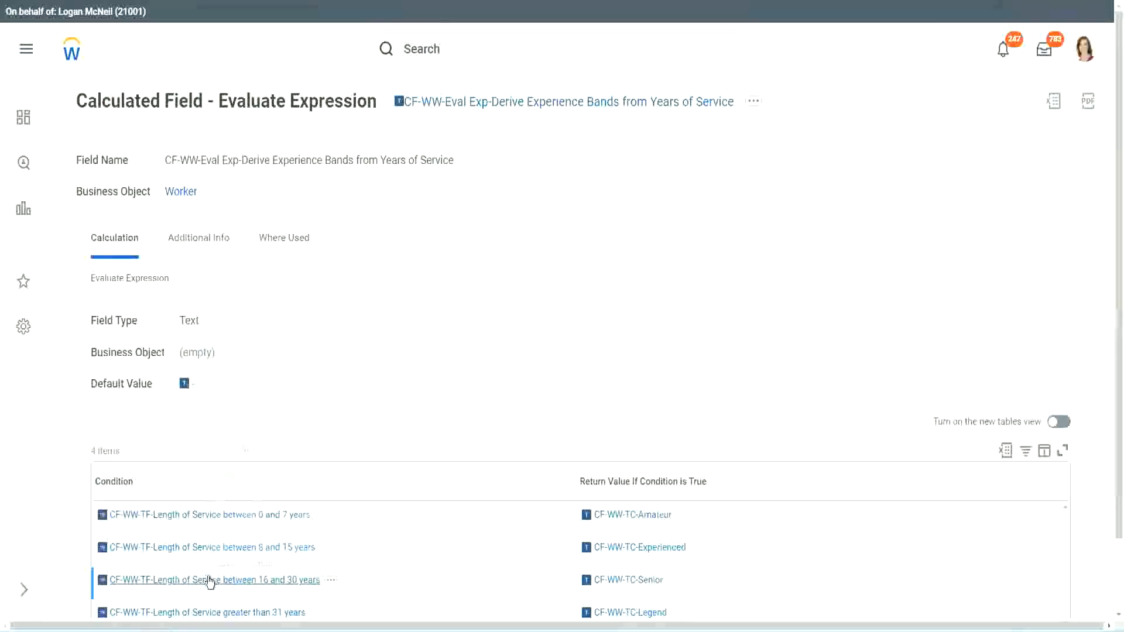
Step: Copy CF-WW-TF-Length of Service between 16 and 30 years from the existing field into the second row's condition and move that row to third place
{"action": "right_click", "coordinate": [209, 580]}
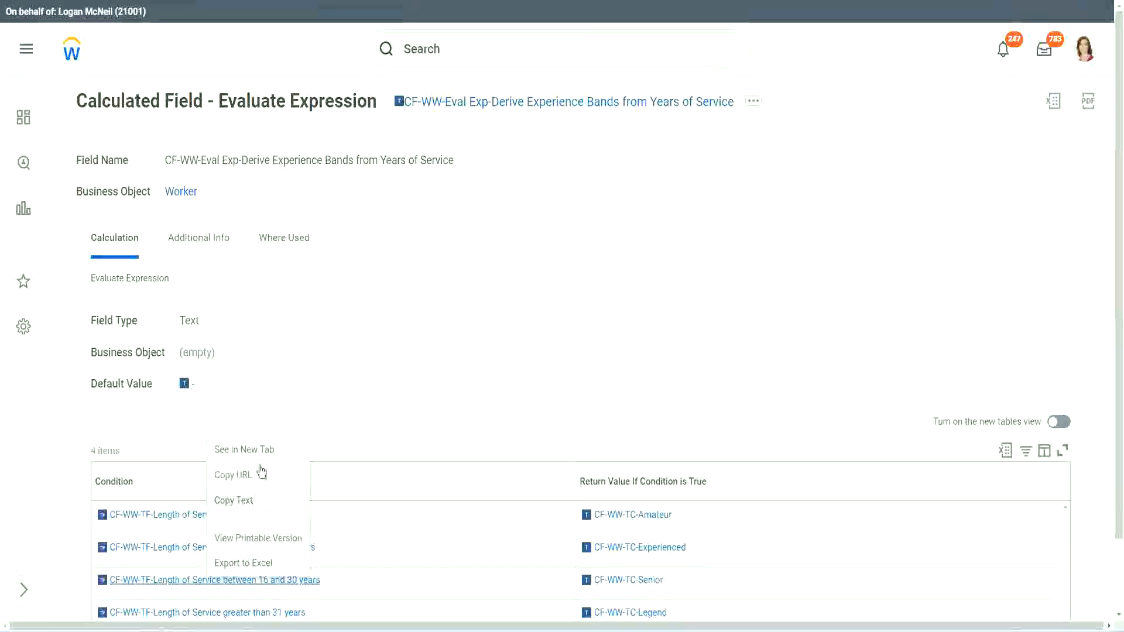
{"action": "left_click", "coordinate": [258, 501]}
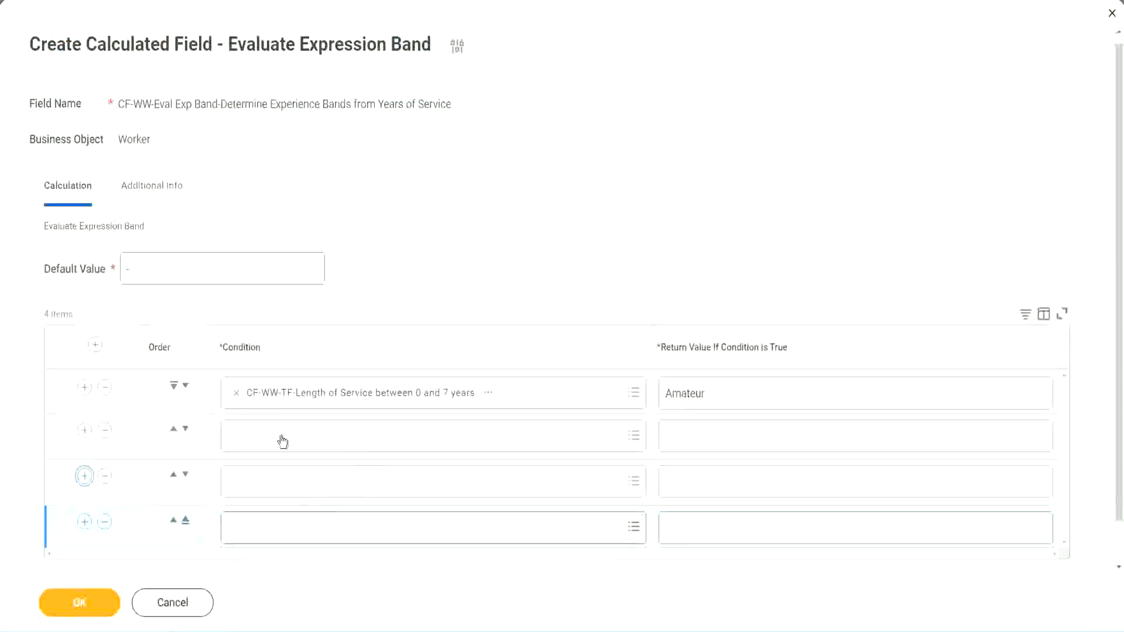
{"action": "left_click", "coordinate": [282, 436]}
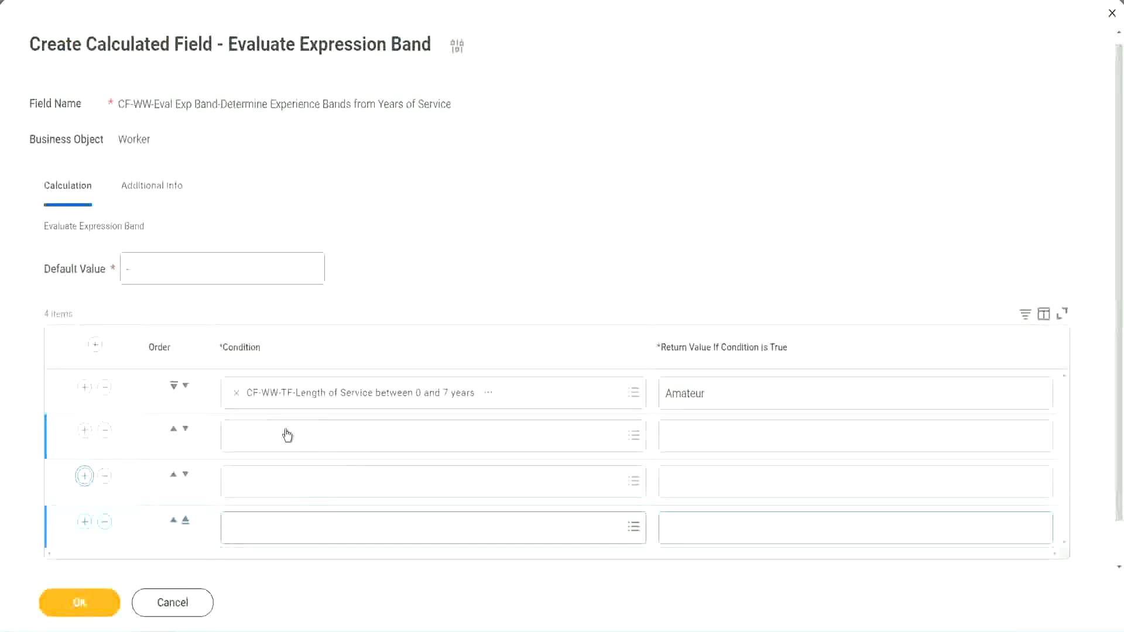
{"action": "type", "text": "CF-WW-TF-Length of Service between 16 and 30 years"}
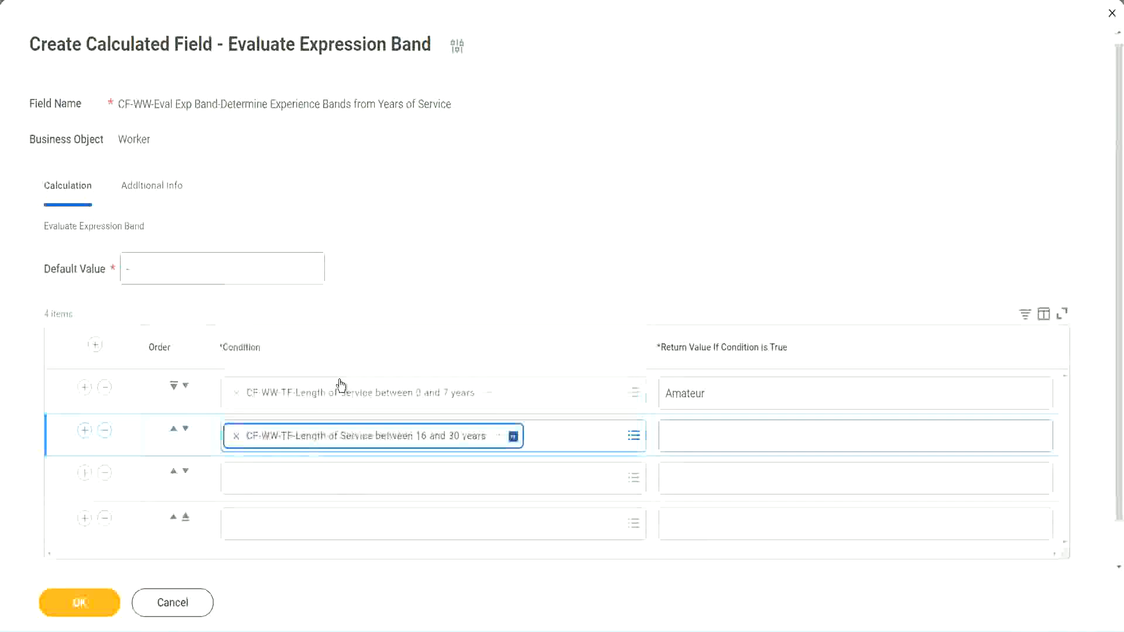
{"action": "left_click", "coordinate": [185, 429]}
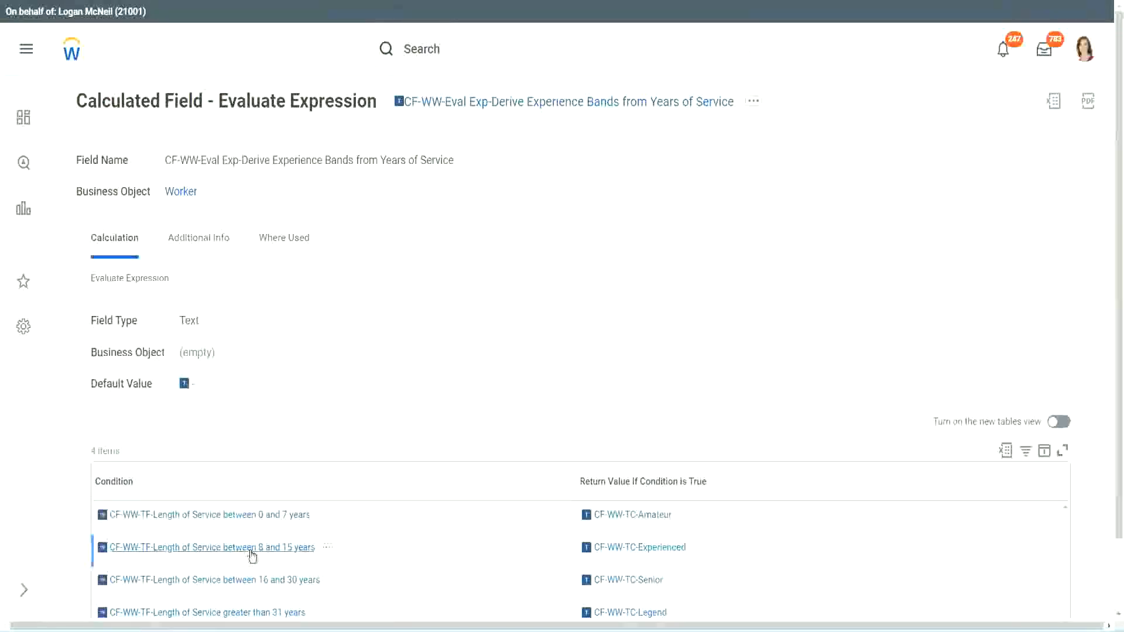
Step: Copy CF-WW-TF-Length of Service between 8 and 15 years from the existing field into the empty second row's condition
{"action": "right_click", "coordinate": [253, 553]}
{"action": "left_click", "coordinate": [287, 475]}
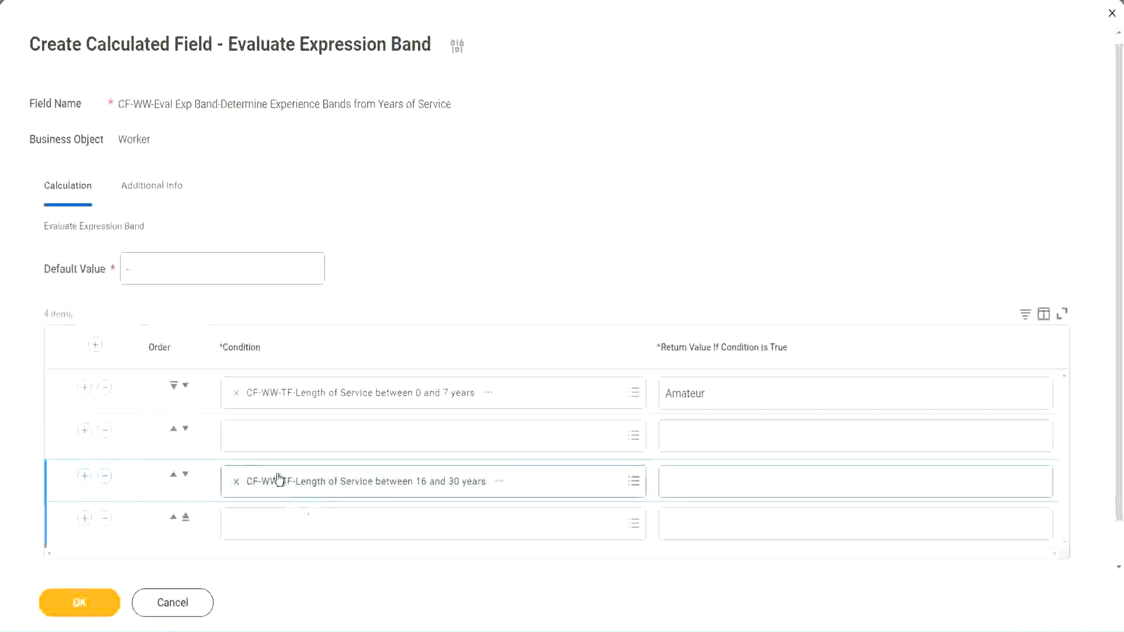
{"action": "left_click", "coordinate": [282, 448]}
{"action": "type", "text": "CF-WW-TF-Length of Service between 8 and 15 years"}
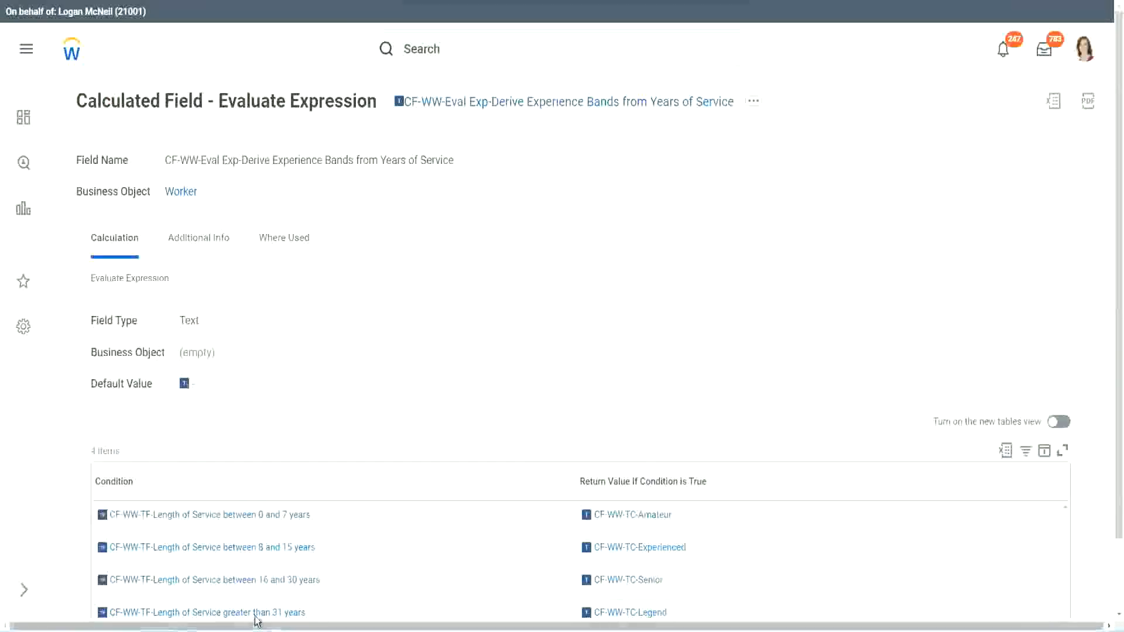
Step: Copy CF-WW-TF-Length of Service greater than 31 years from the existing field into the fourth row's condition
{"action": "right_click", "coordinate": [321, 582]}
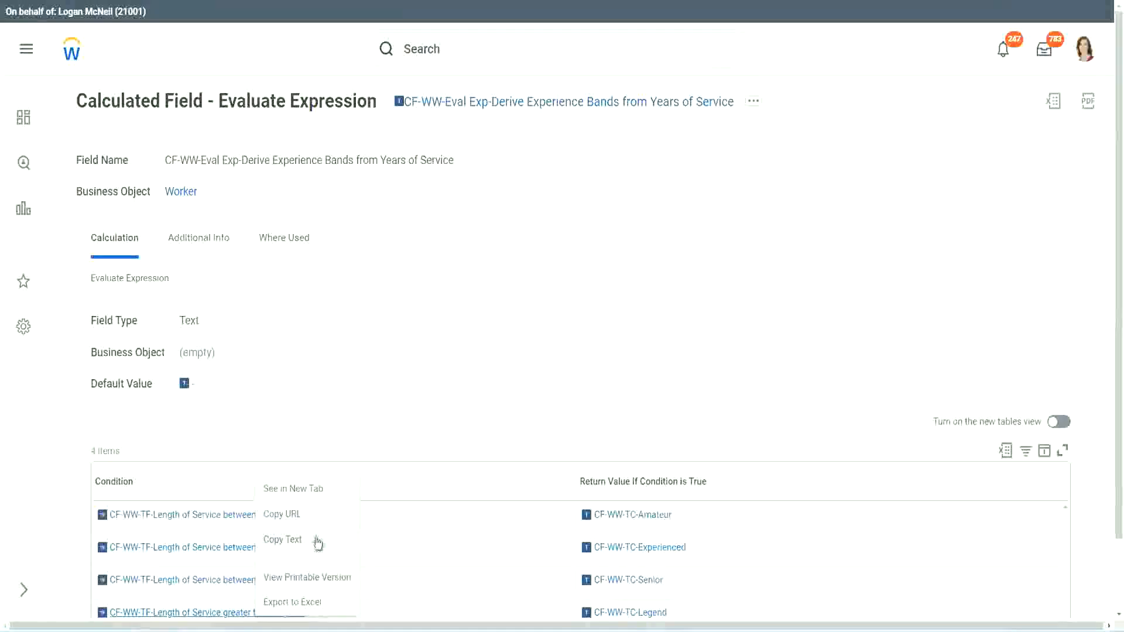
{"action": "left_click", "coordinate": [316, 541]}
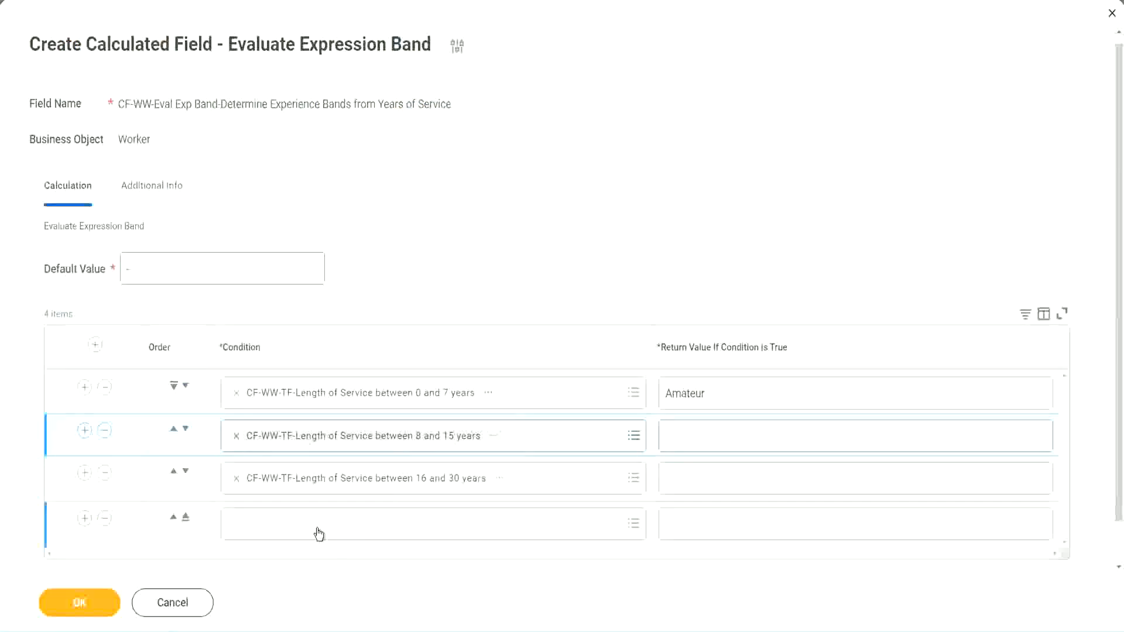
{"action": "left_click", "coordinate": [320, 534]}
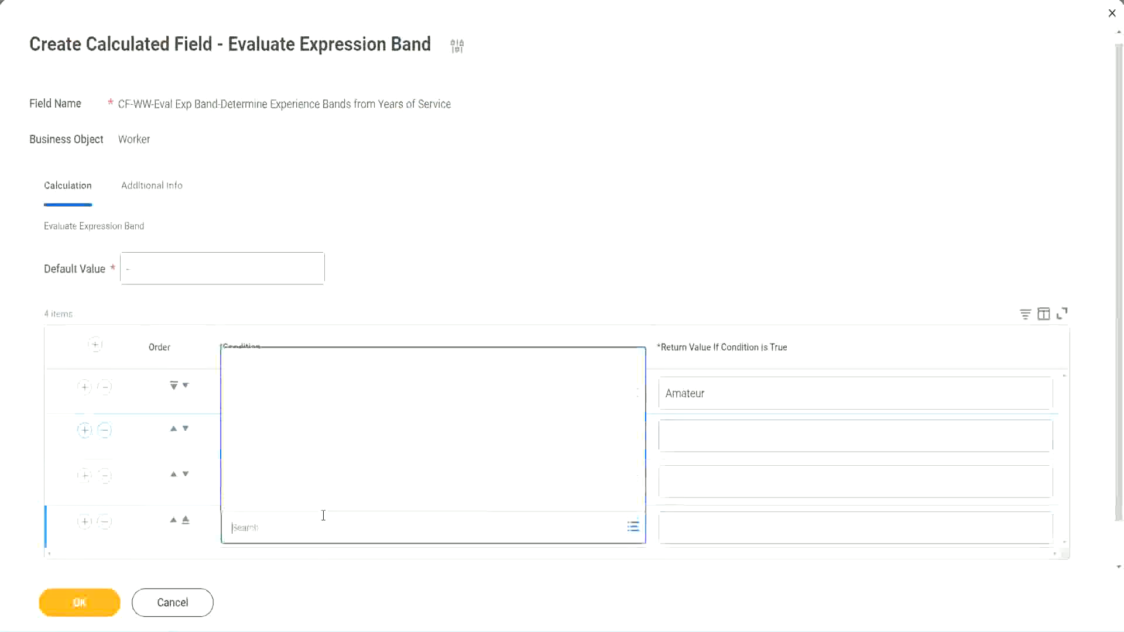
{"action": "key", "text": "ctrl+v"}
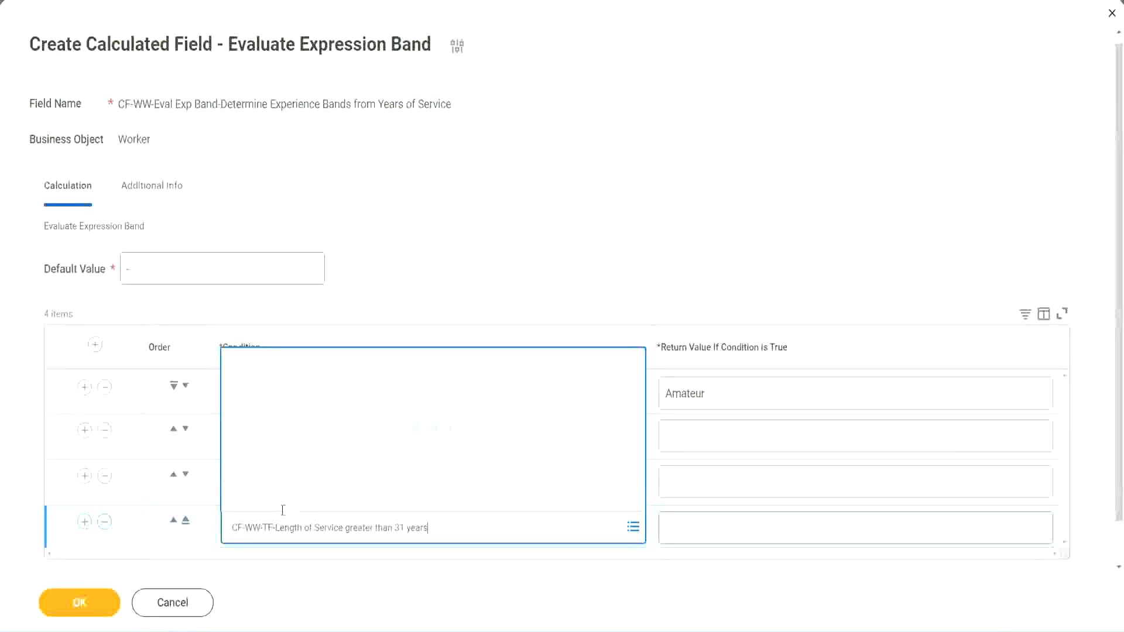
{"action": "key", "text": "Return"}
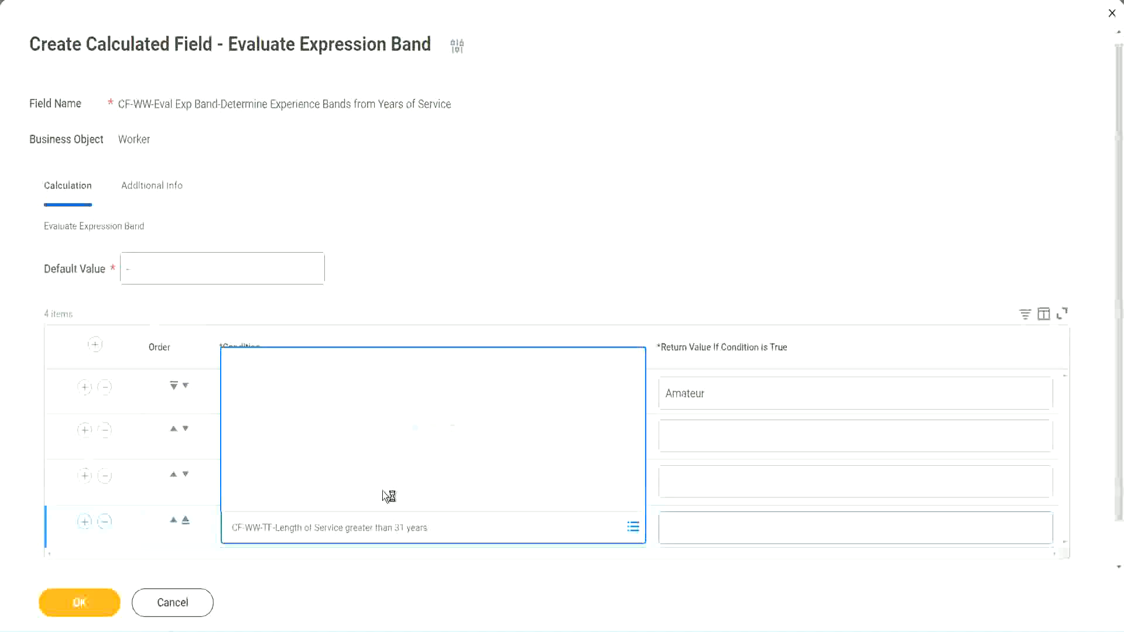
Step: Enter the return values Legend, Senior and Experienced for the over 31, 16 to 30 and 8 to 15 years conditions, and save the field
{"action": "left_click", "coordinate": [738, 527]}
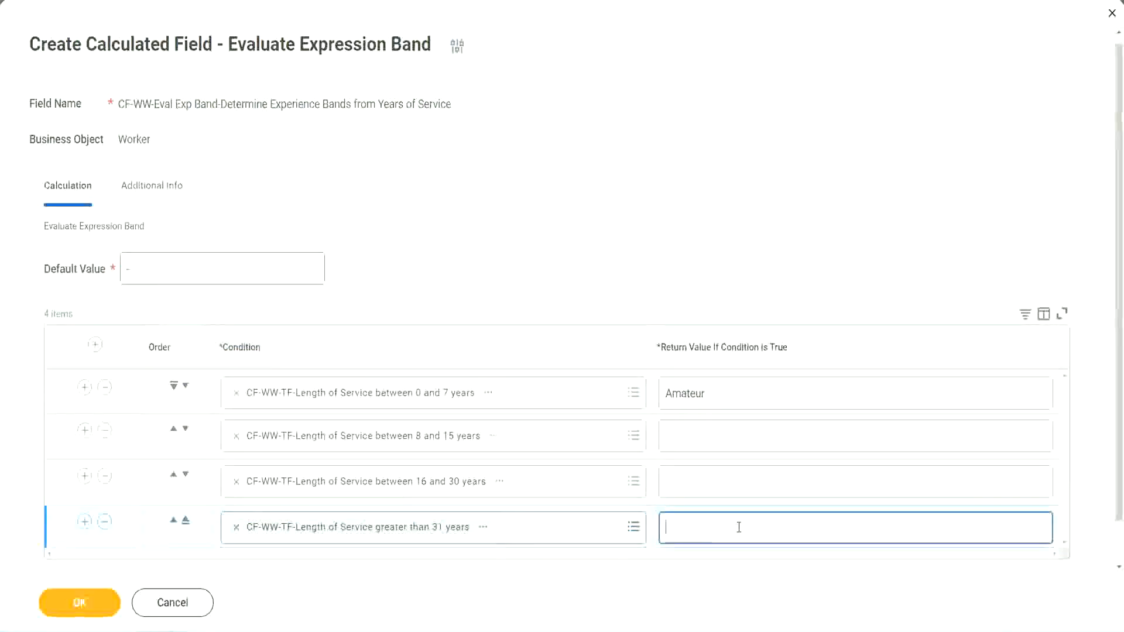
{"action": "type", "text": "Le"}
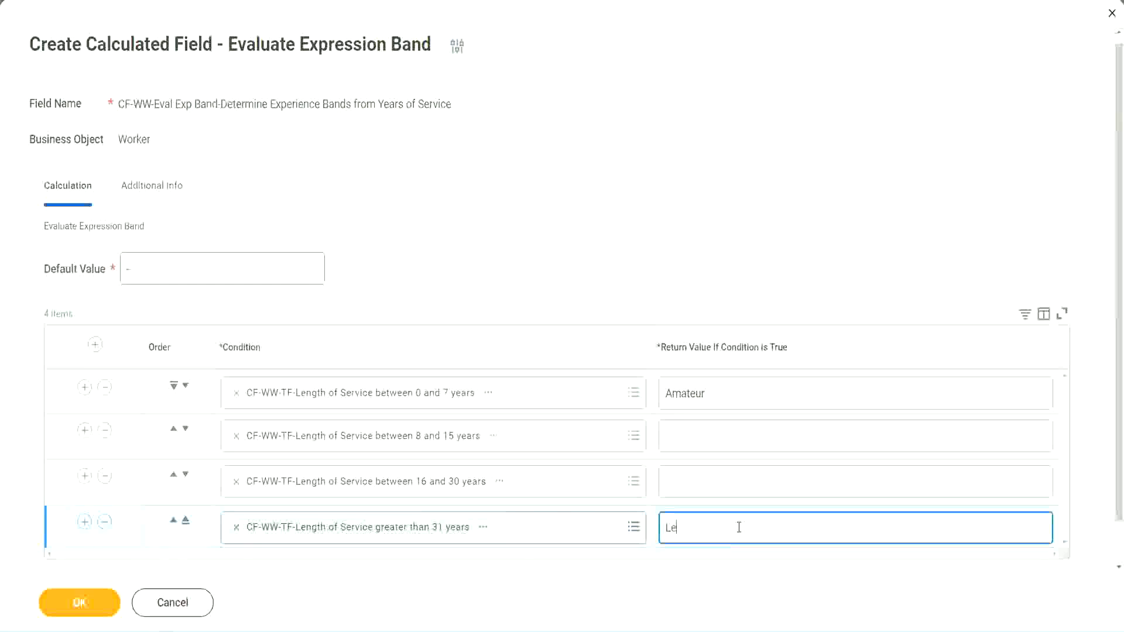
{"action": "type", "text": "gend"}
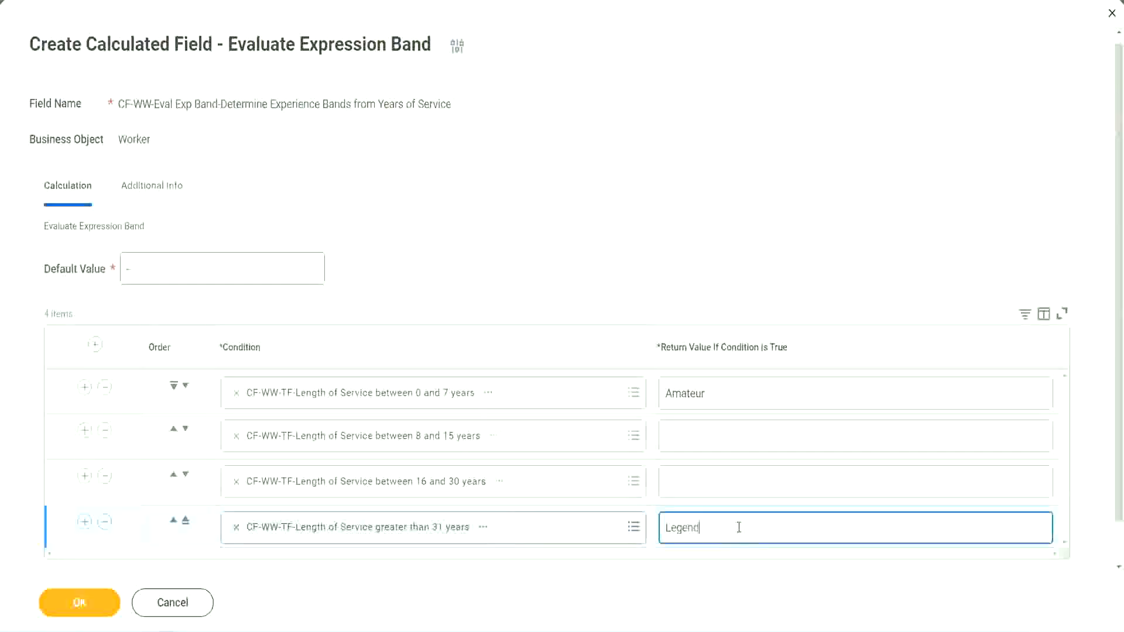
{"action": "left_click", "coordinate": [691, 480]}
{"action": "type", "text": "Senior"}
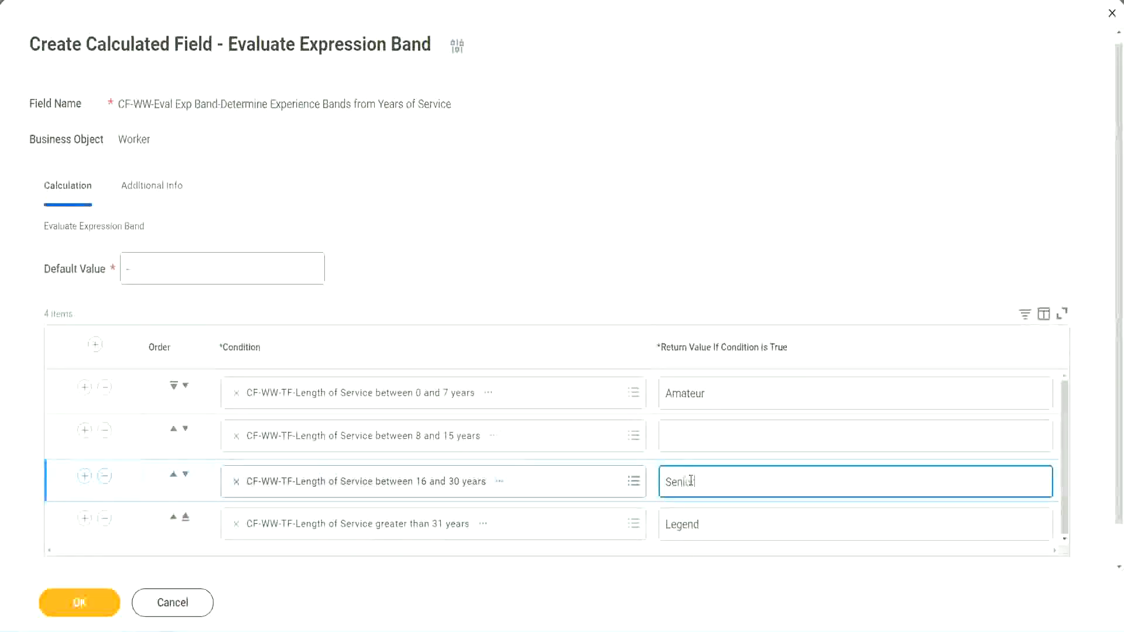
{"action": "left_click", "coordinate": [709, 437]}
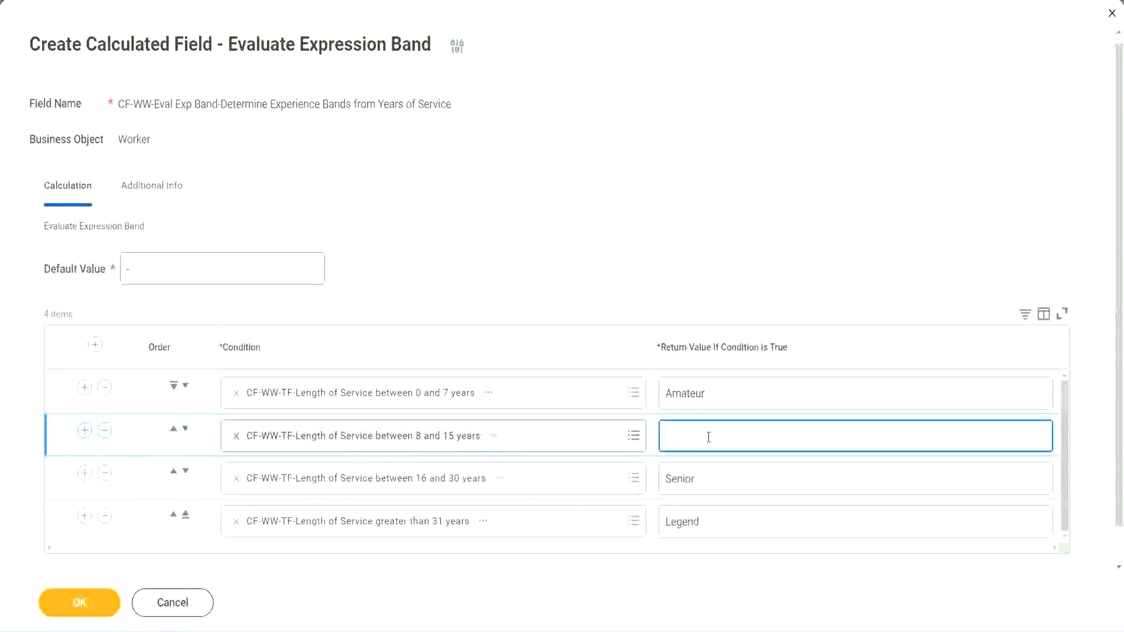
{"action": "type", "text": "Experienced"}
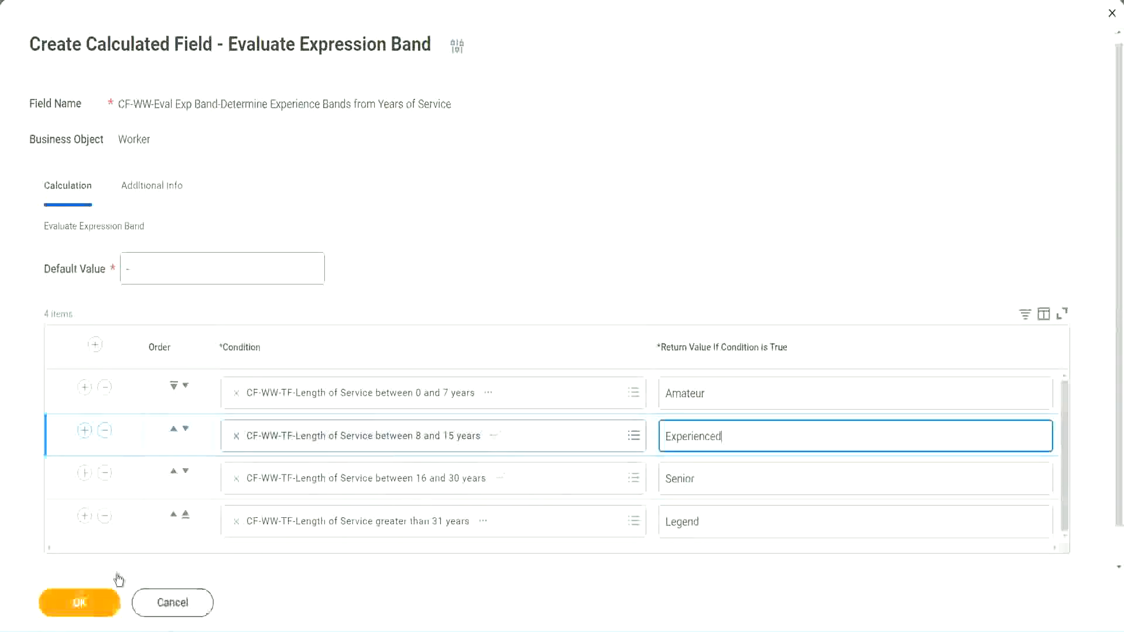
{"action": "left_click", "coordinate": [109, 597]}
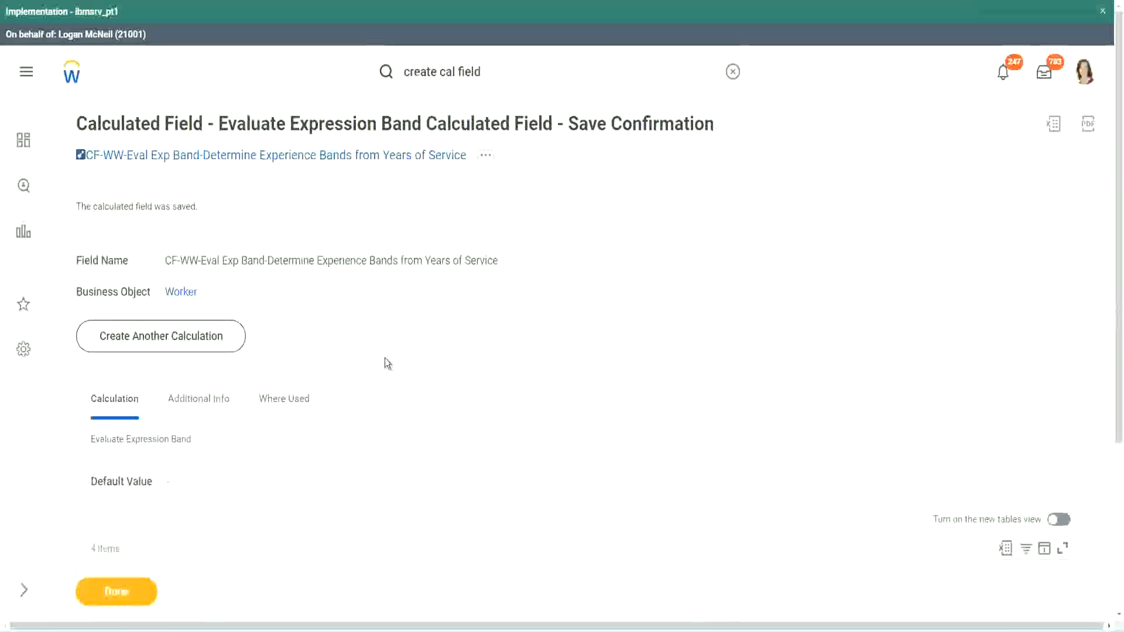
Step: Check the saved return values and copy the new calculated field's name as text
{"action": "scroll", "coordinate": [385, 357], "scroll_direction": "down", "scroll_amount": 3}
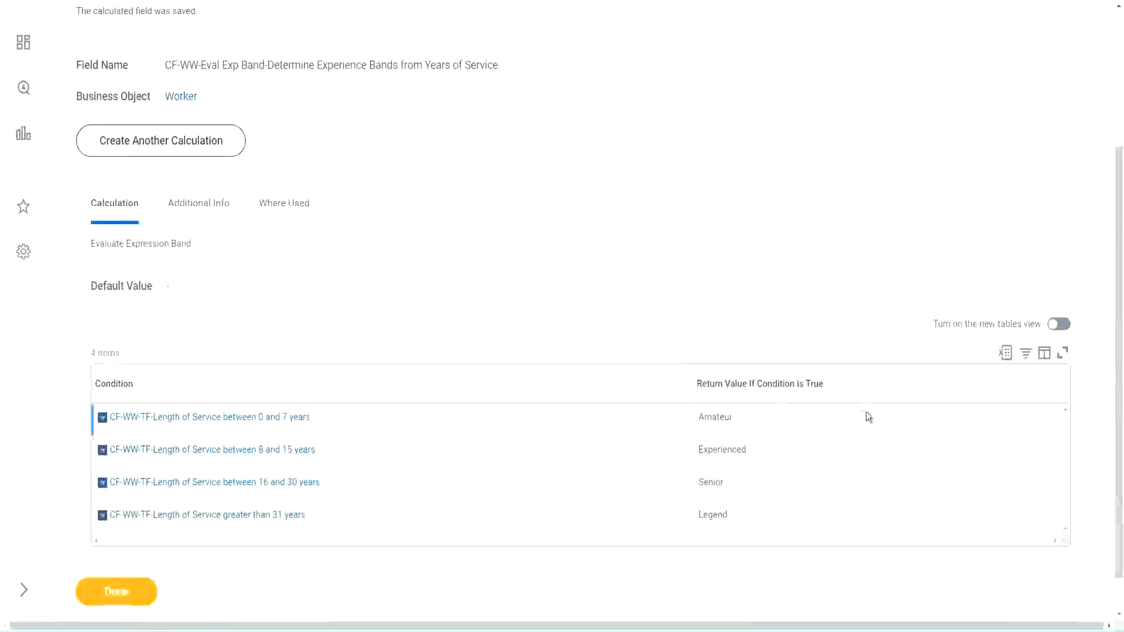
{"action": "double_click", "coordinate": [715, 416]}
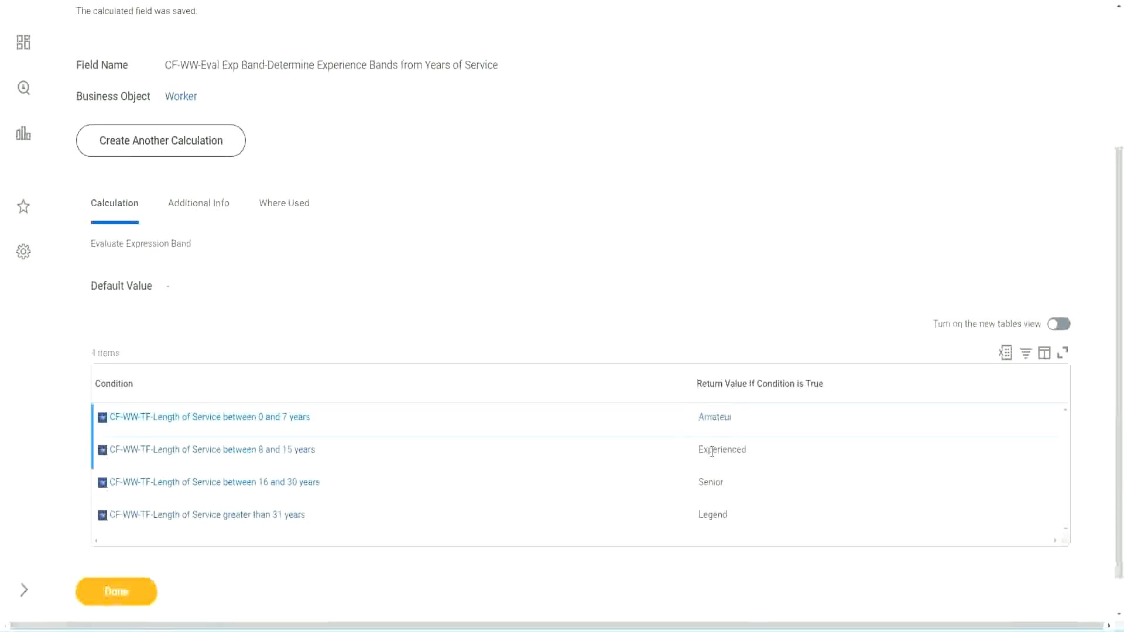
{"action": "double_click", "coordinate": [713, 451]}
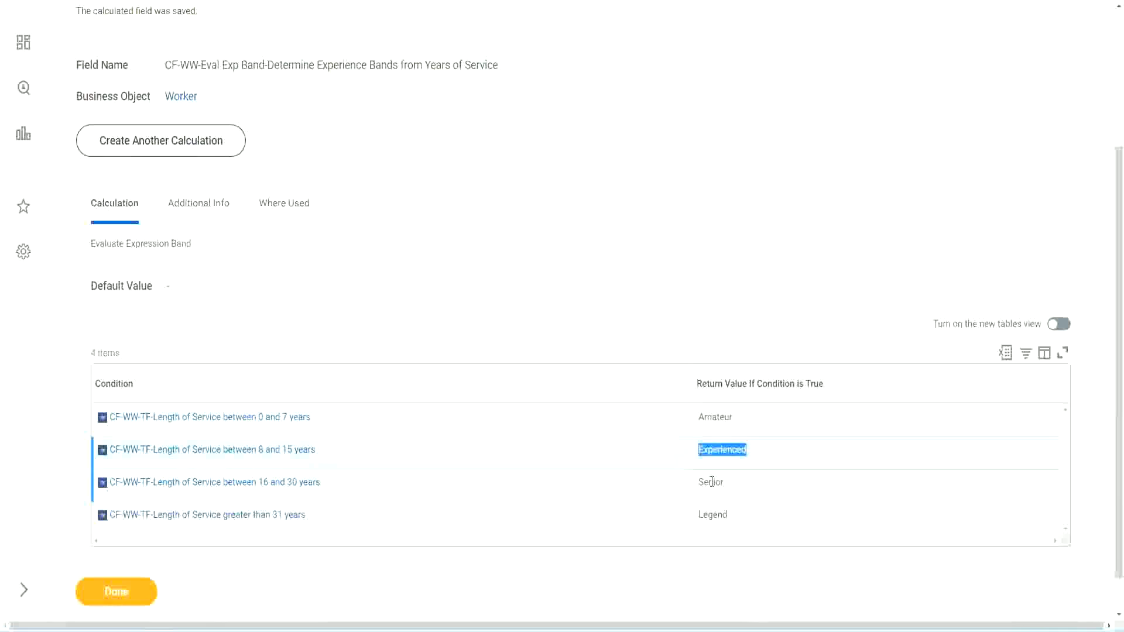
{"action": "double_click", "coordinate": [712, 482]}
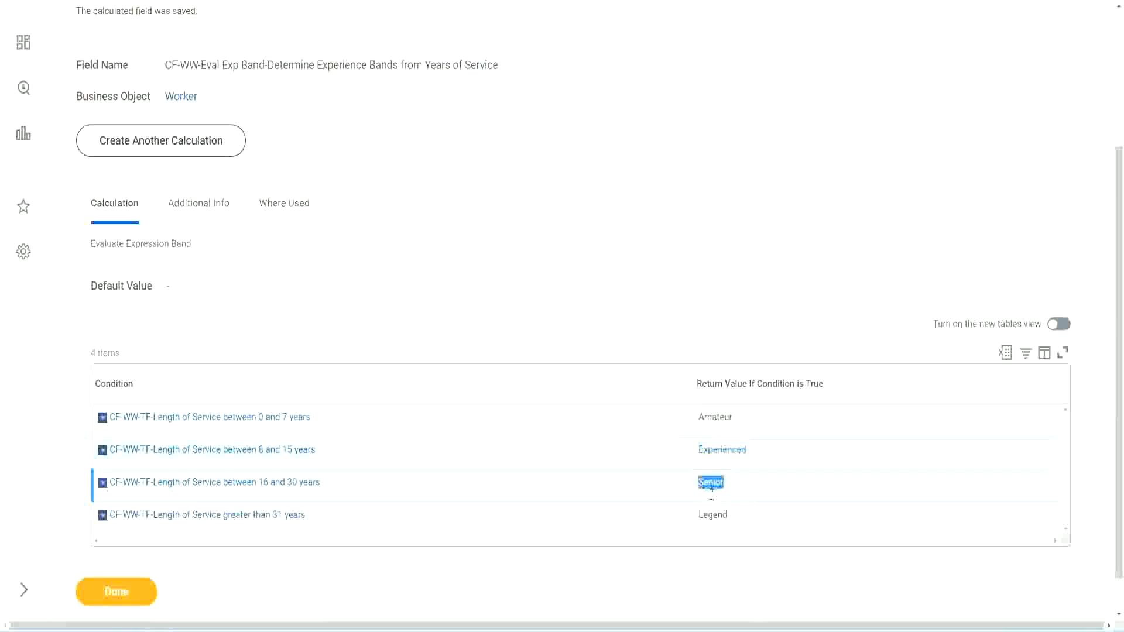
{"action": "left_click", "coordinate": [715, 509]}
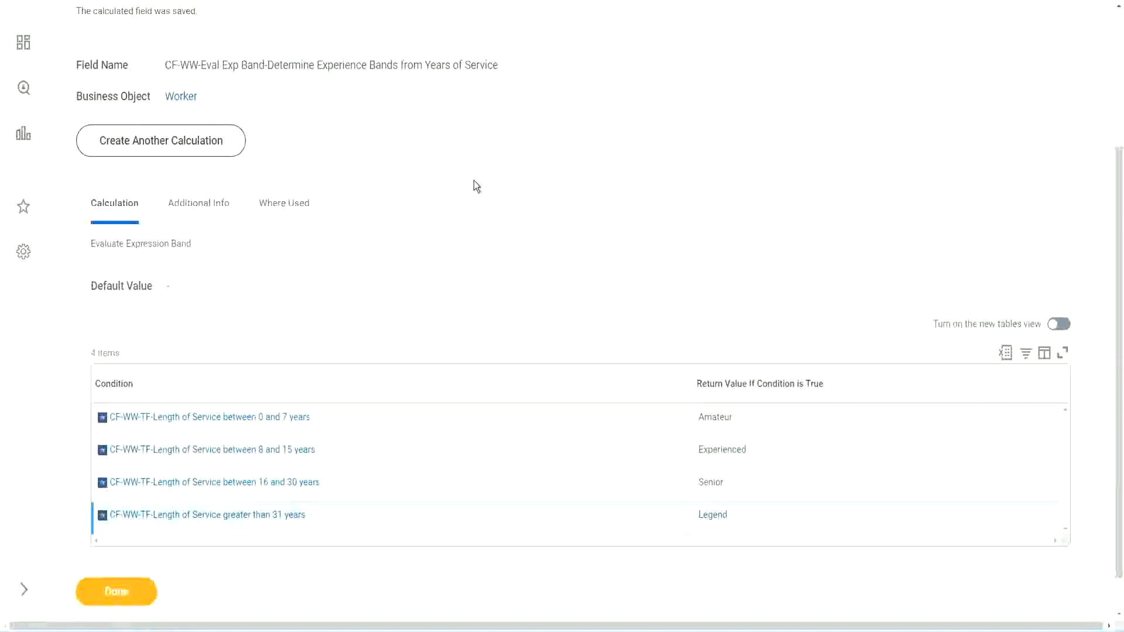
{"action": "scroll", "coordinate": [477, 186], "scroll_direction": "up", "scroll_amount": 3}
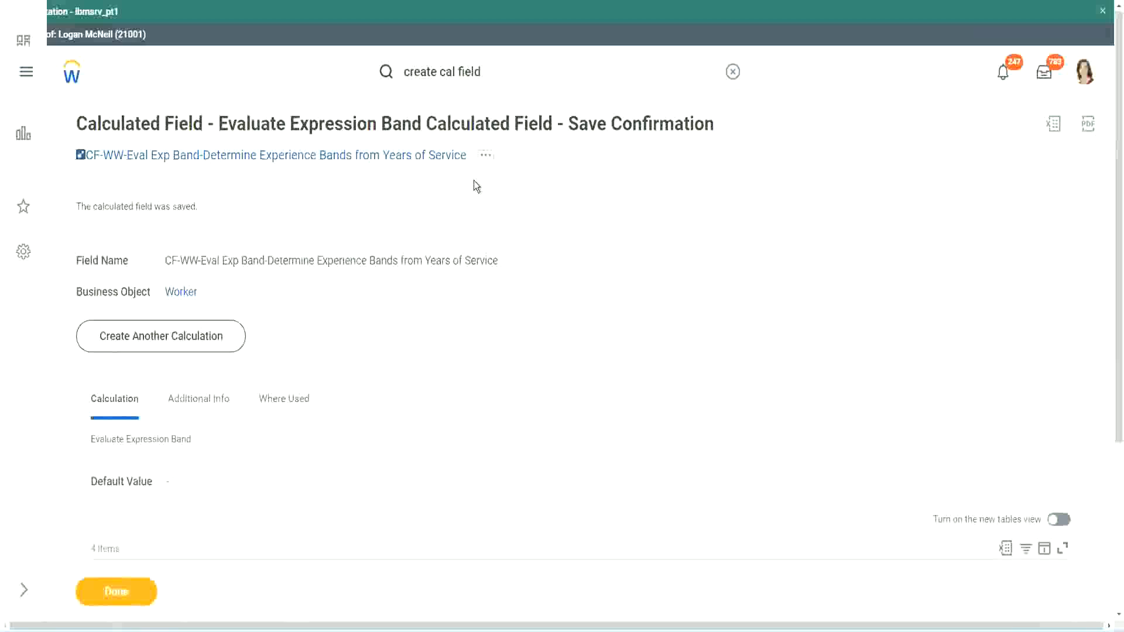
{"action": "right_click", "coordinate": [368, 160]}
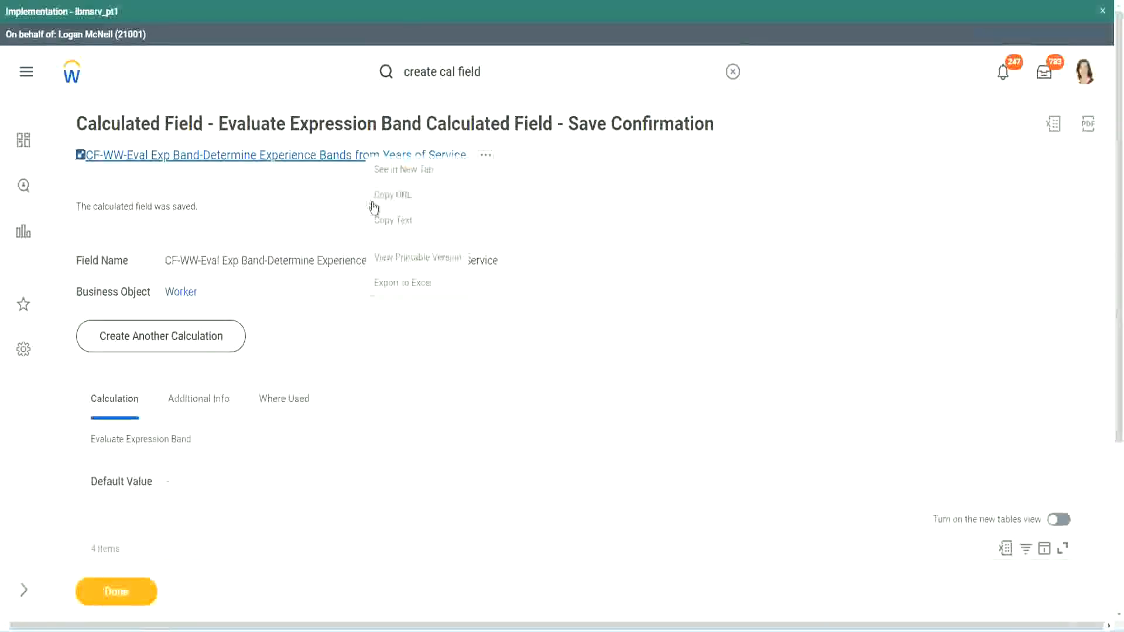
{"action": "left_click", "coordinate": [377, 220]}
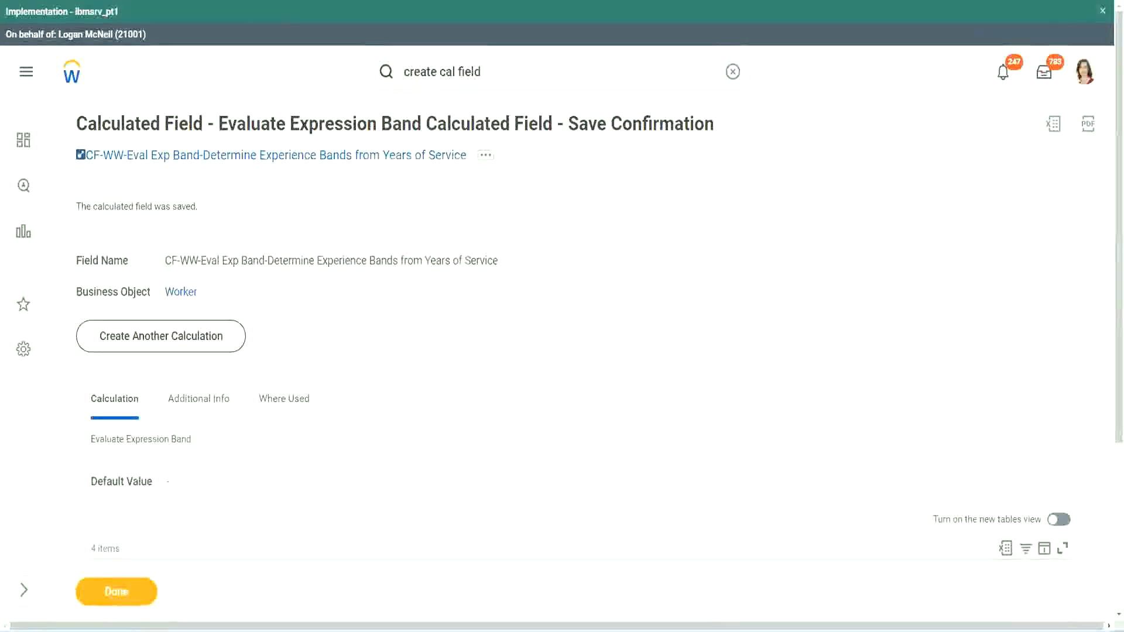
Step: Examine the saved field's conditions and return values, switching briefly to the band list in Notepad++ and back to Workday
{"action": "scroll", "coordinate": [371, 453], "scroll_direction": "down", "scroll_amount": 3}
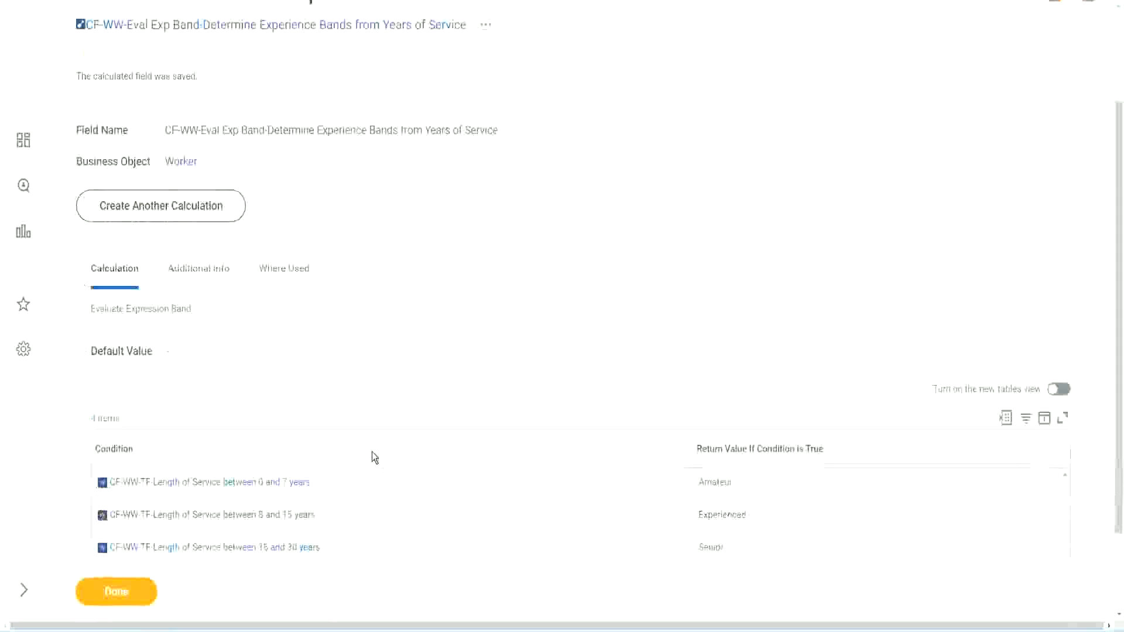
{"action": "scroll", "coordinate": [372, 452], "scroll_direction": "down", "scroll_amount": 1}
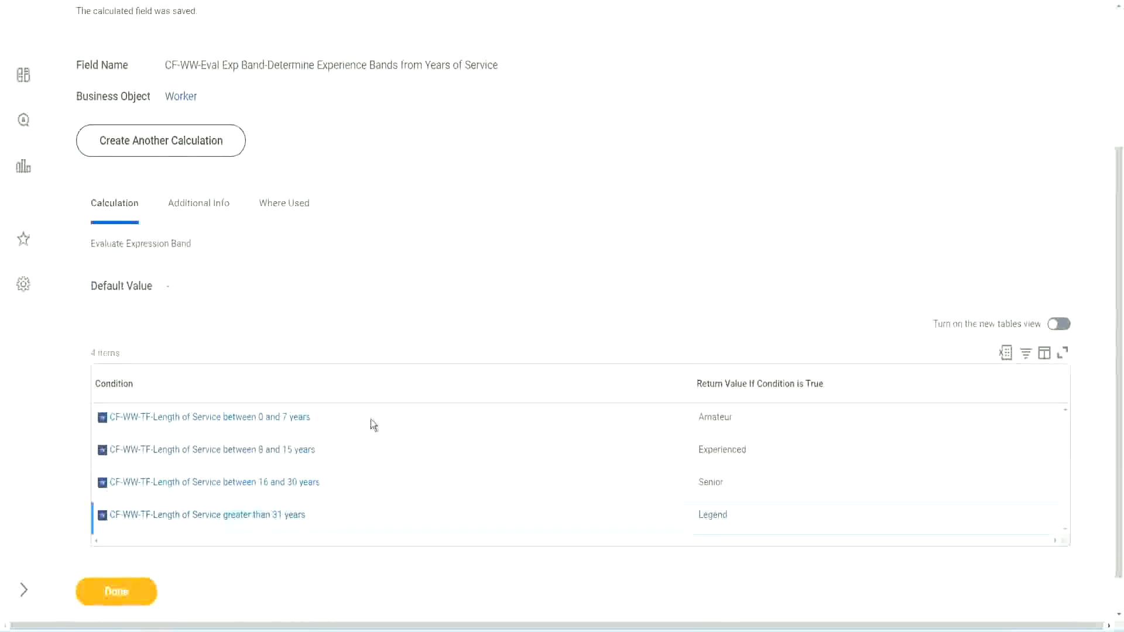
{"action": "scroll", "coordinate": [378, 412], "scroll_direction": "down", "scroll_amount": 1}
{"action": "scroll", "coordinate": [391, 262], "scroll_direction": "up", "scroll_amount": 2}
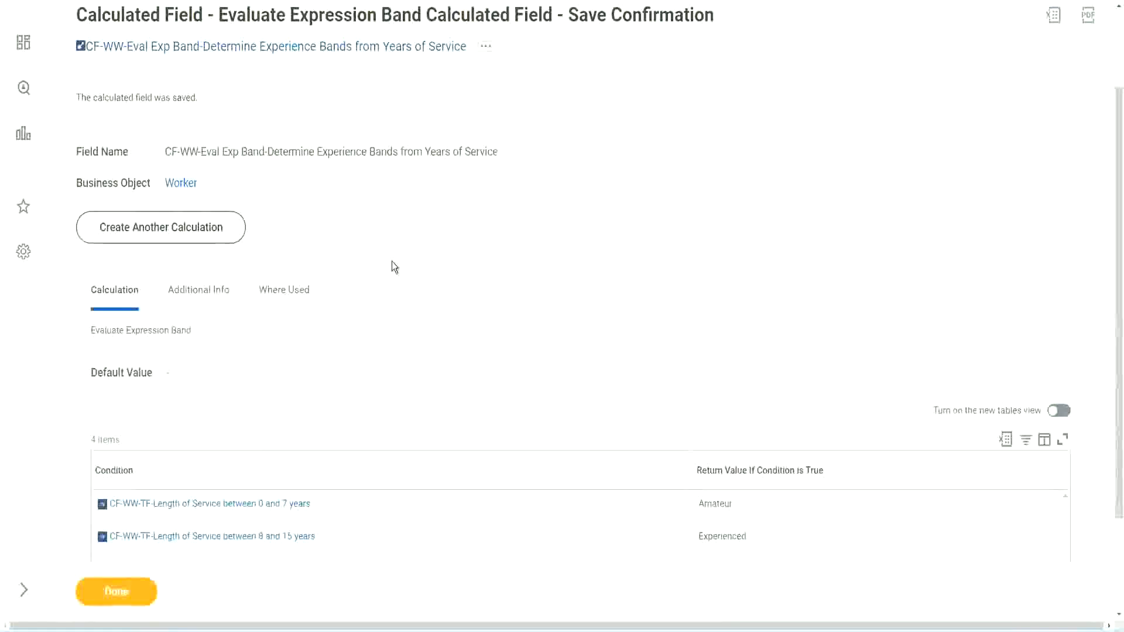
{"action": "scroll", "coordinate": [392, 261], "scroll_direction": "down", "scroll_amount": 3}
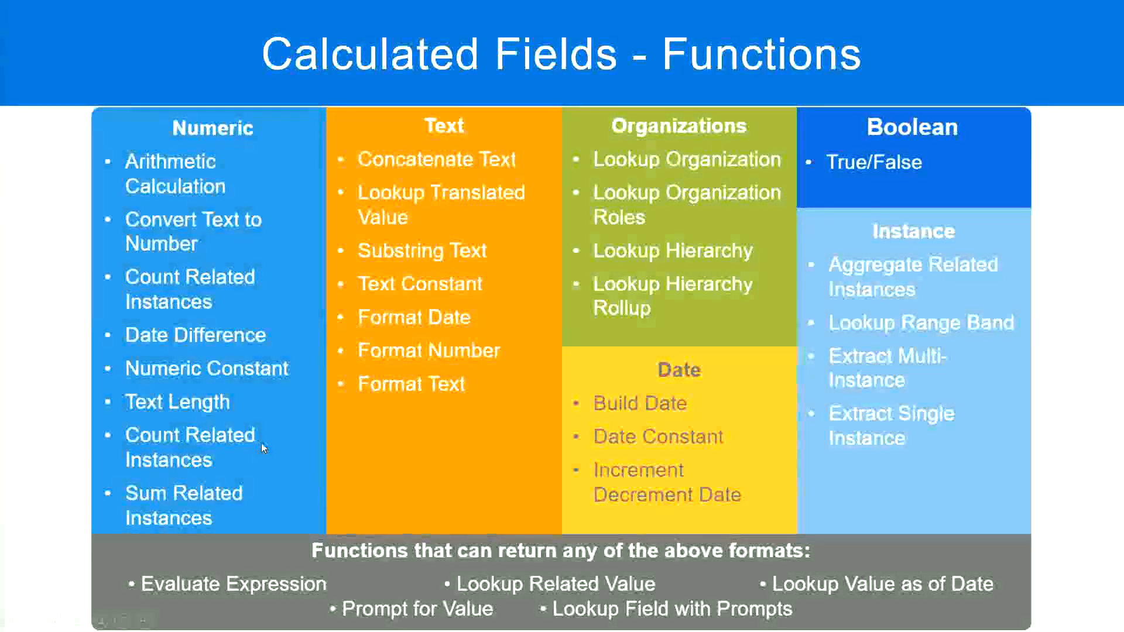
{"action": "key", "text": "alt+Tab"}
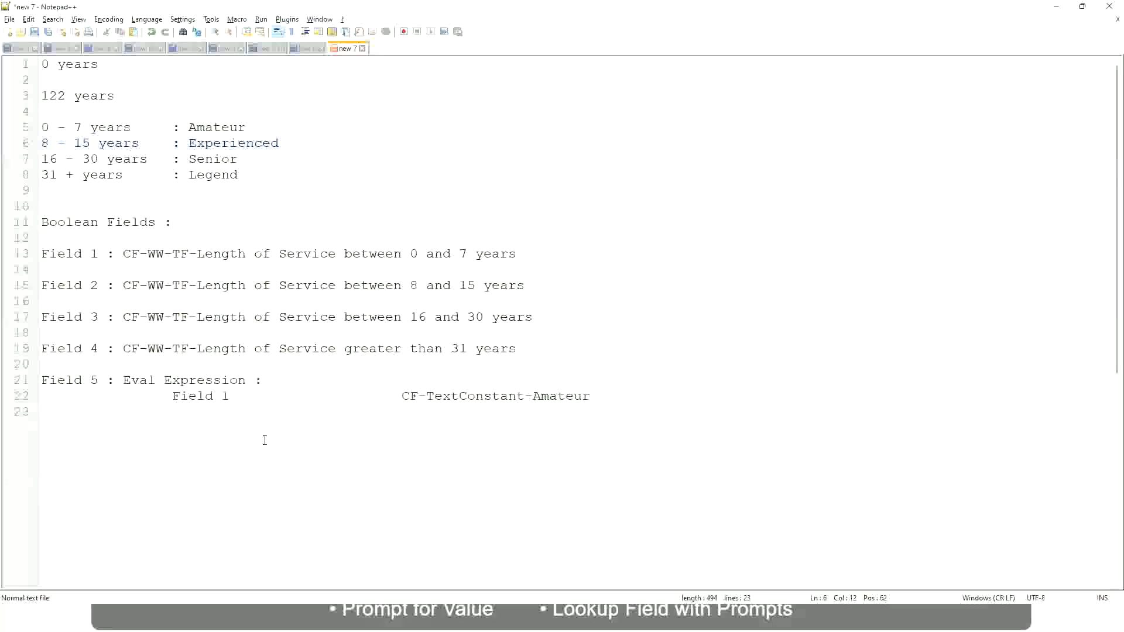
{"action": "key", "text": "alt+Tab"}
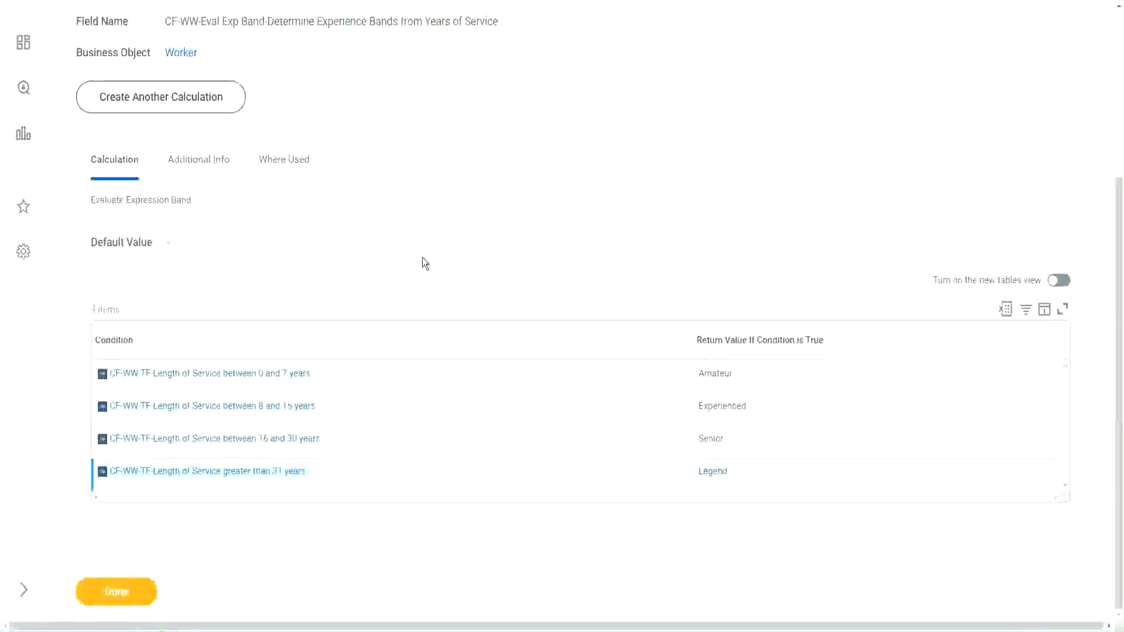
{"action": "scroll", "coordinate": [423, 258], "scroll_direction": "up", "scroll_amount": 1}
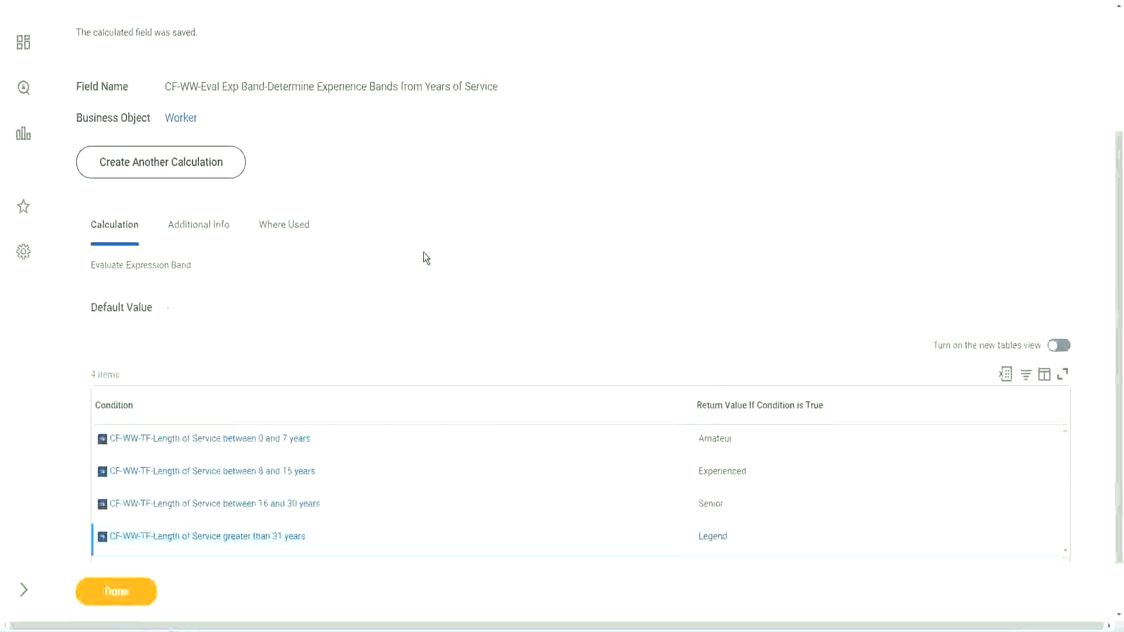
{"action": "scroll", "coordinate": [423, 257], "scroll_direction": "up", "scroll_amount": 3}
{"action": "scroll", "coordinate": [423, 257], "scroll_direction": "down", "scroll_amount": 5}
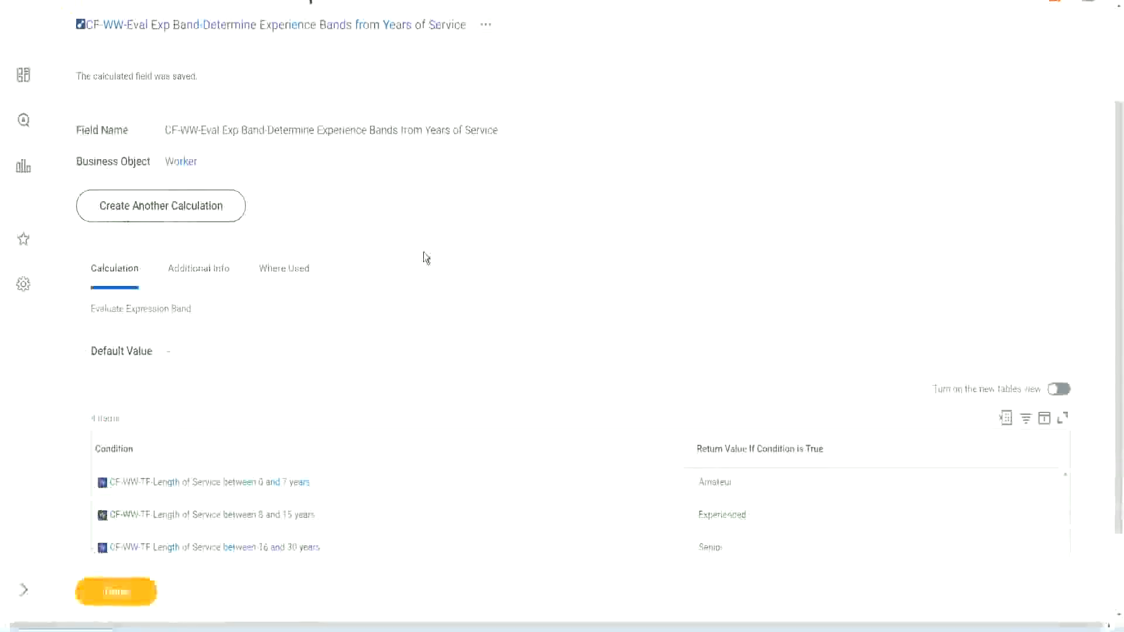
Step: Close the save confirmation and open the custom report WW Employee Details for editing
{"action": "left_click", "coordinate": [130, 588]}
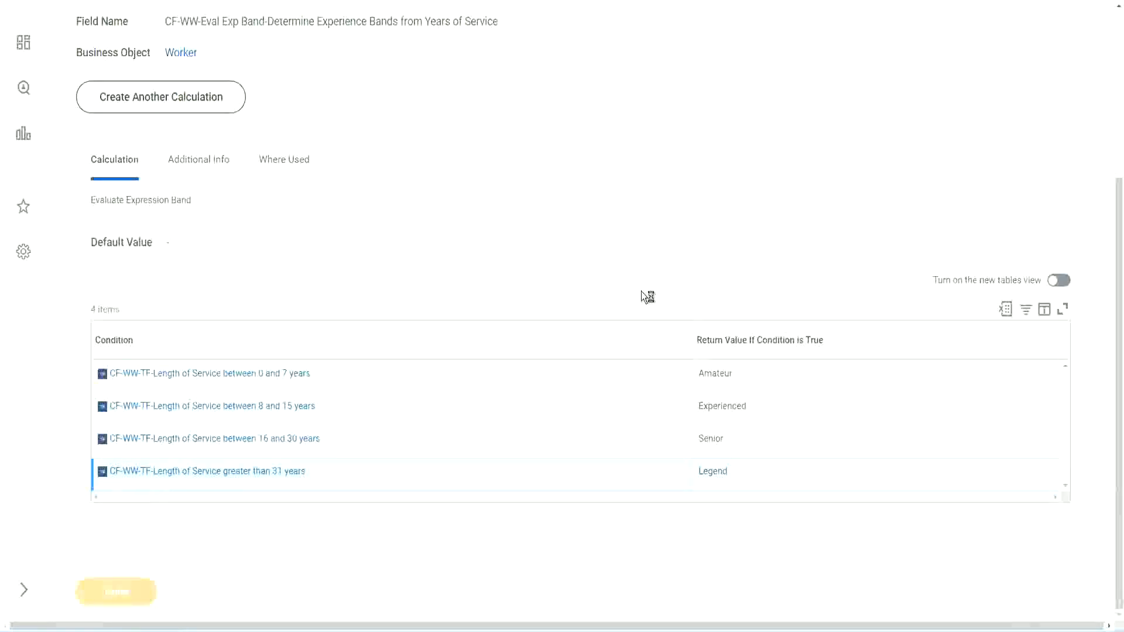
{"action": "scroll", "coordinate": [504, 261], "scroll_direction": "down", "scroll_amount": 3}
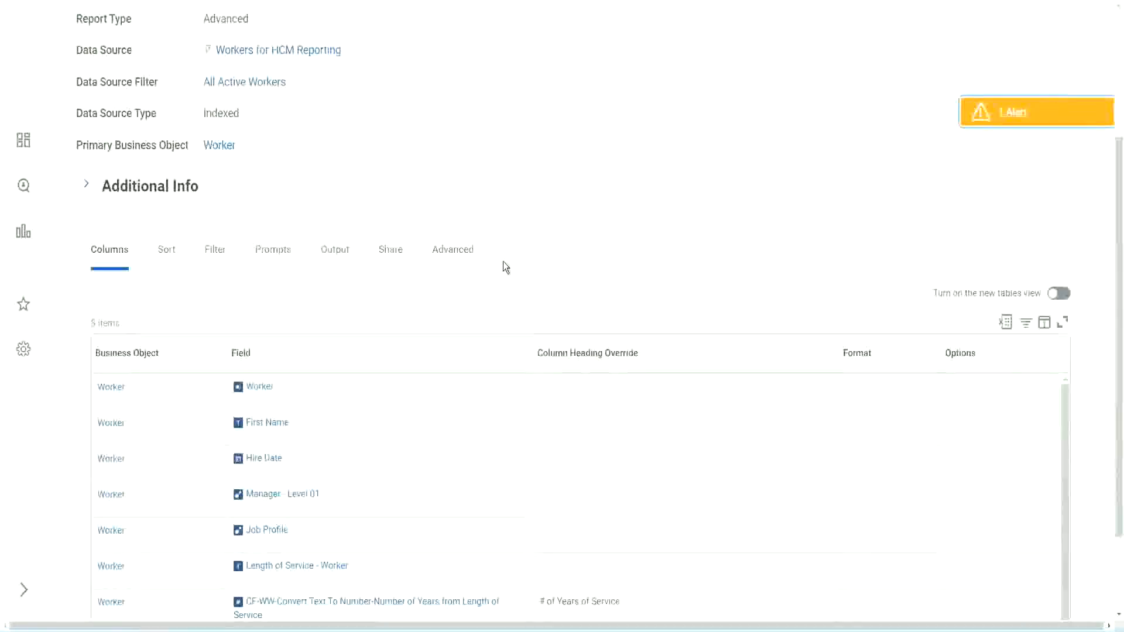
{"action": "scroll", "coordinate": [504, 266], "scroll_direction": "up", "scroll_amount": 3}
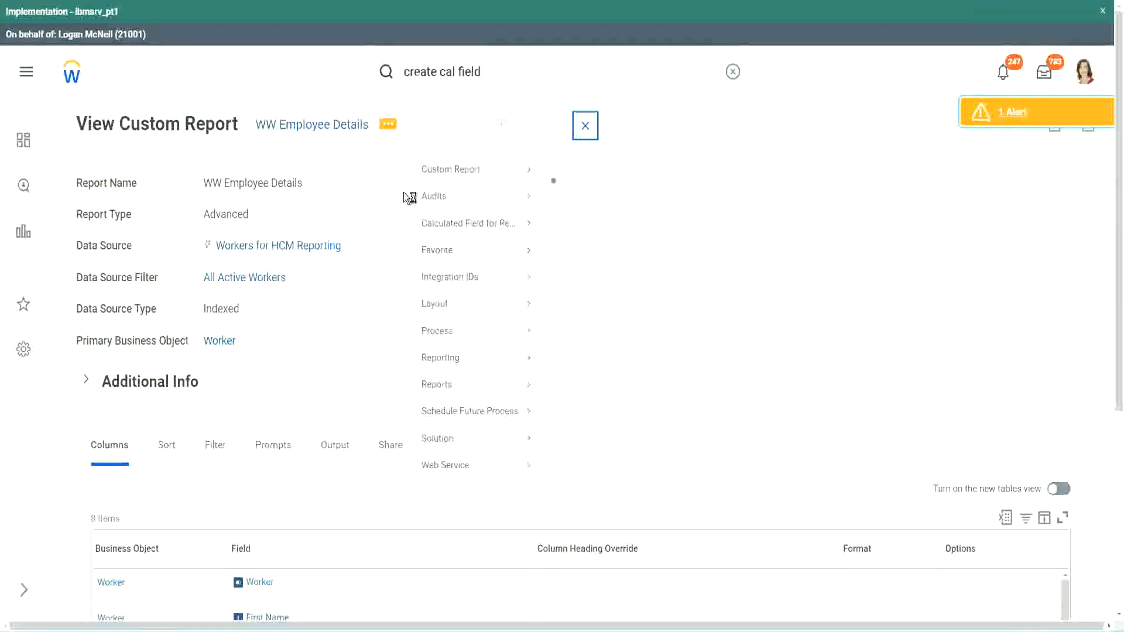
{"action": "mouse_move", "coordinate": [477, 189]}
{"action": "left_click", "coordinate": [571, 189]}
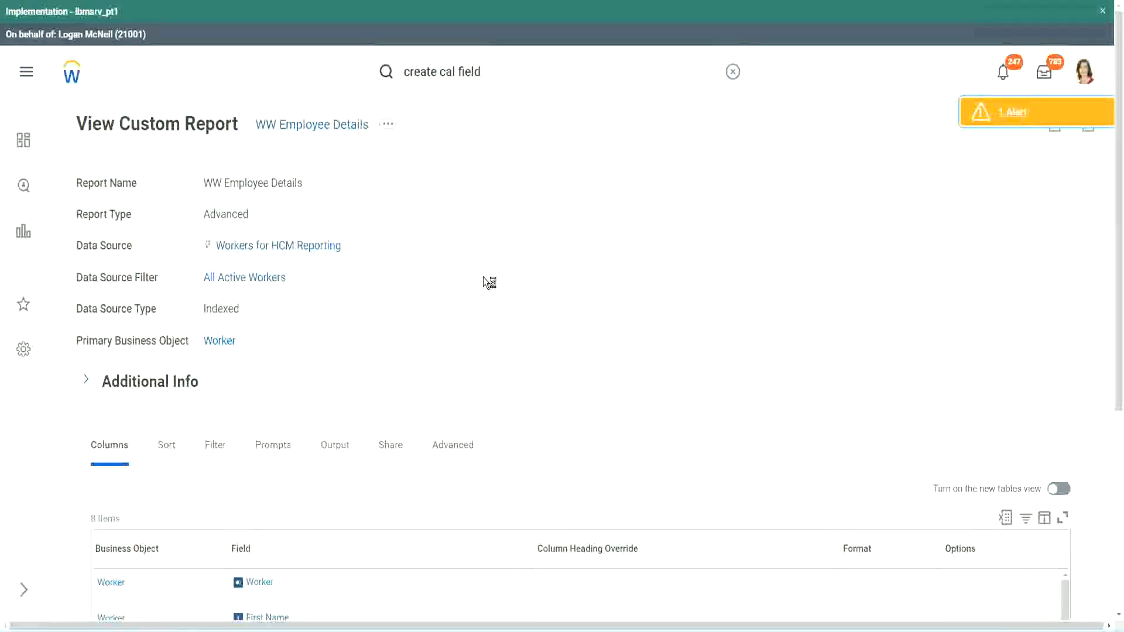
{"action": "scroll", "coordinate": [489, 283], "scroll_direction": "down", "scroll_amount": 1}
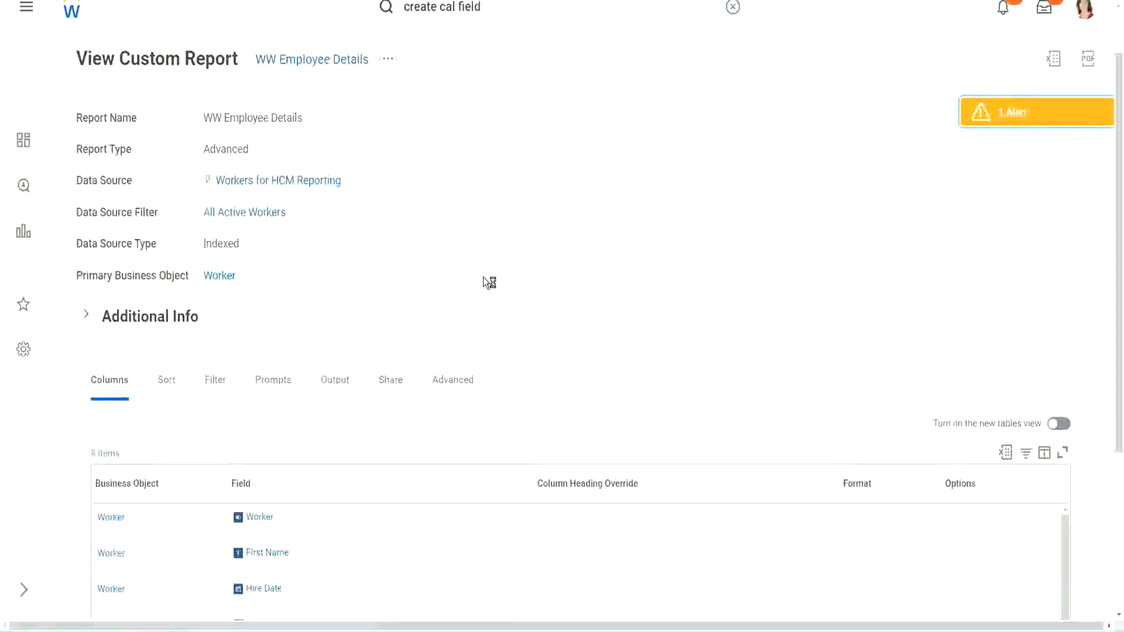
{"action": "scroll", "coordinate": [483, 276], "scroll_direction": "down", "scroll_amount": 4}
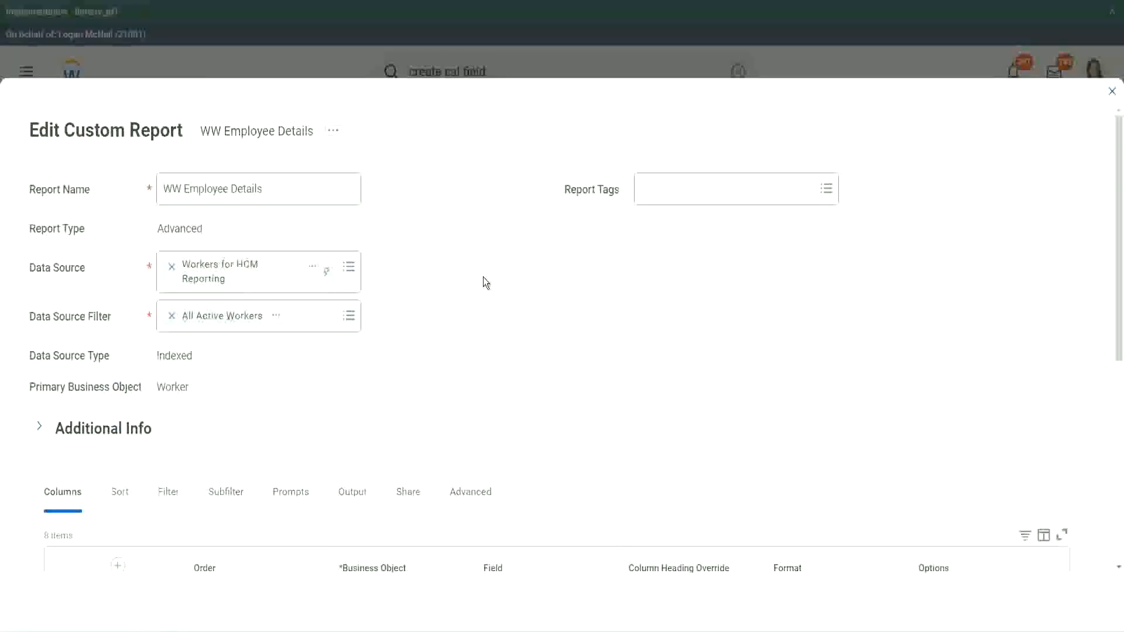
Step: Add an empty Worker column row below the Experience Bands row in the report
{"action": "scroll", "coordinate": [483, 276], "scroll_direction": "down", "scroll_amount": 8}
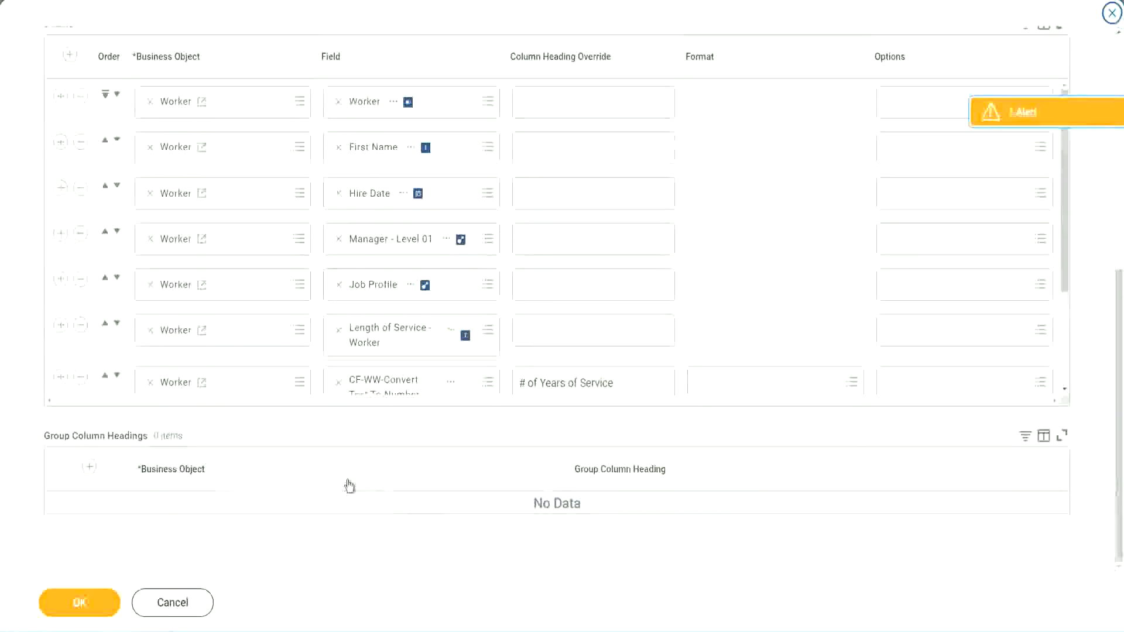
{"action": "scroll", "coordinate": [205, 321], "scroll_direction": "down", "scroll_amount": 3}
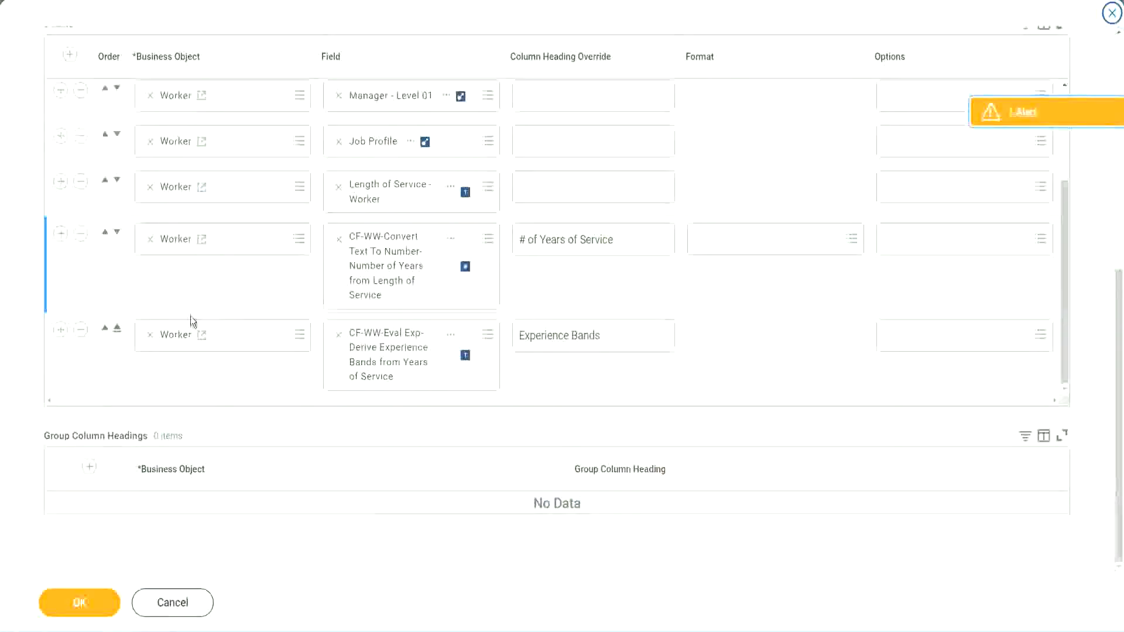
{"action": "left_click", "coordinate": [61, 331]}
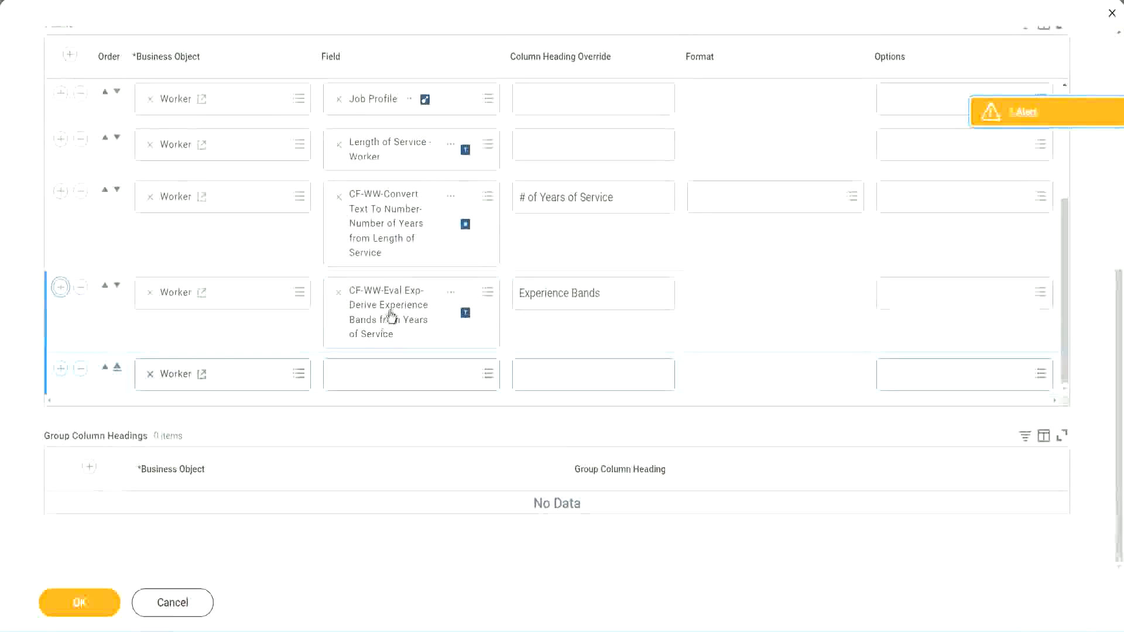
Step: Copy the calculated field name from the Experience Bands row as text and paste it into the new row's field search
{"action": "right_click", "coordinate": [391, 319]}
{"action": "left_click", "coordinate": [417, 376]}
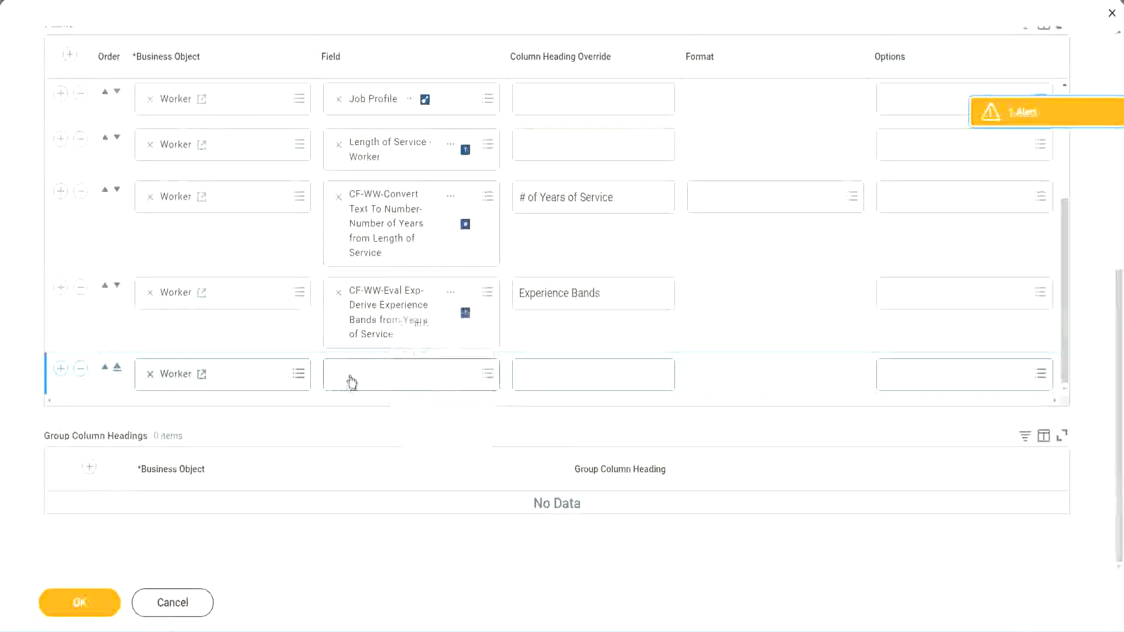
{"action": "left_click", "coordinate": [419, 381]}
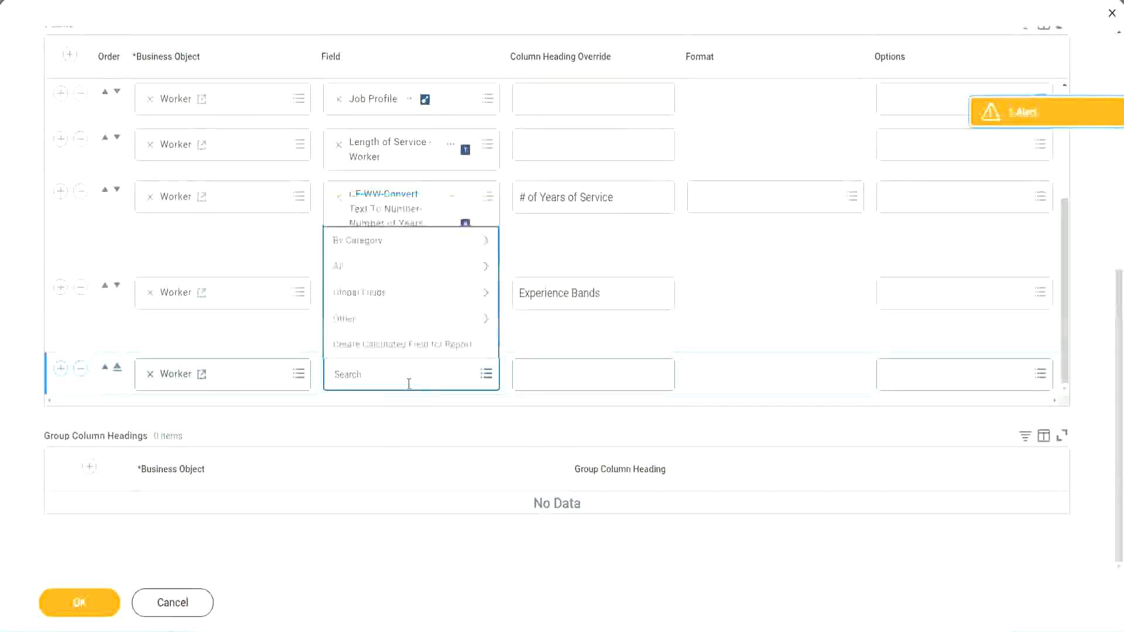
{"action": "key", "text": "ctrl+v"}
Step: Shorten the search text to "CF-WW-Eval Exp Band" and select CF-WW-Eval Exp Band-Determine Experience Bands from Years of Service as the new row's field
{"action": "left_click_drag", "start_coordinate": [411, 371], "coordinate": [286, 372]}
{"action": "left_click", "coordinate": [398, 375]}
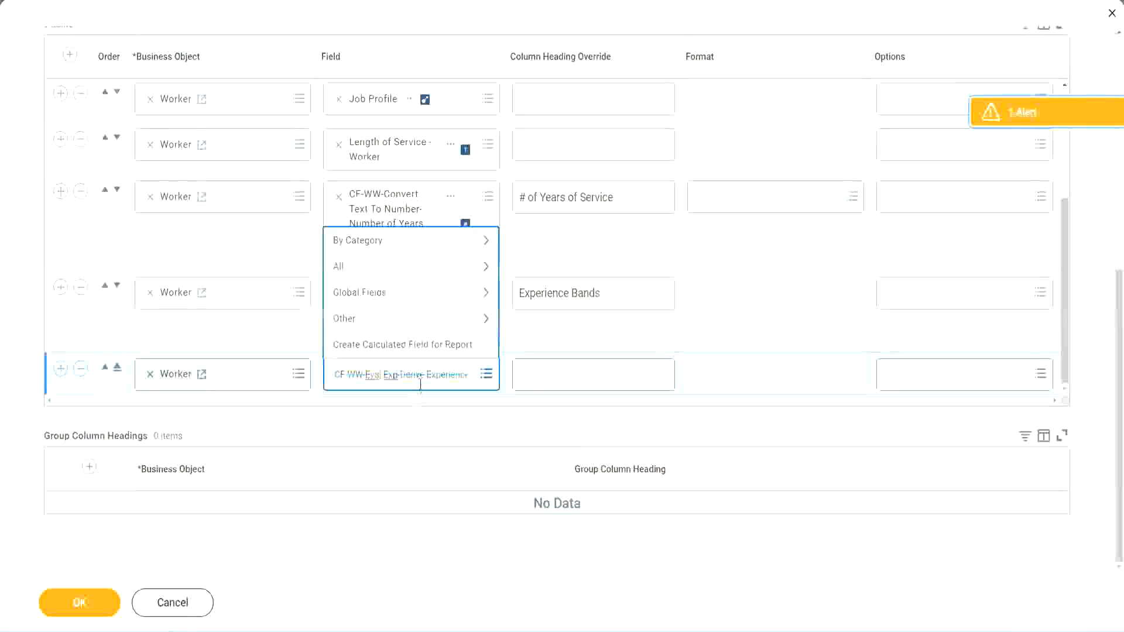
{"action": "type", "text": "Band"}
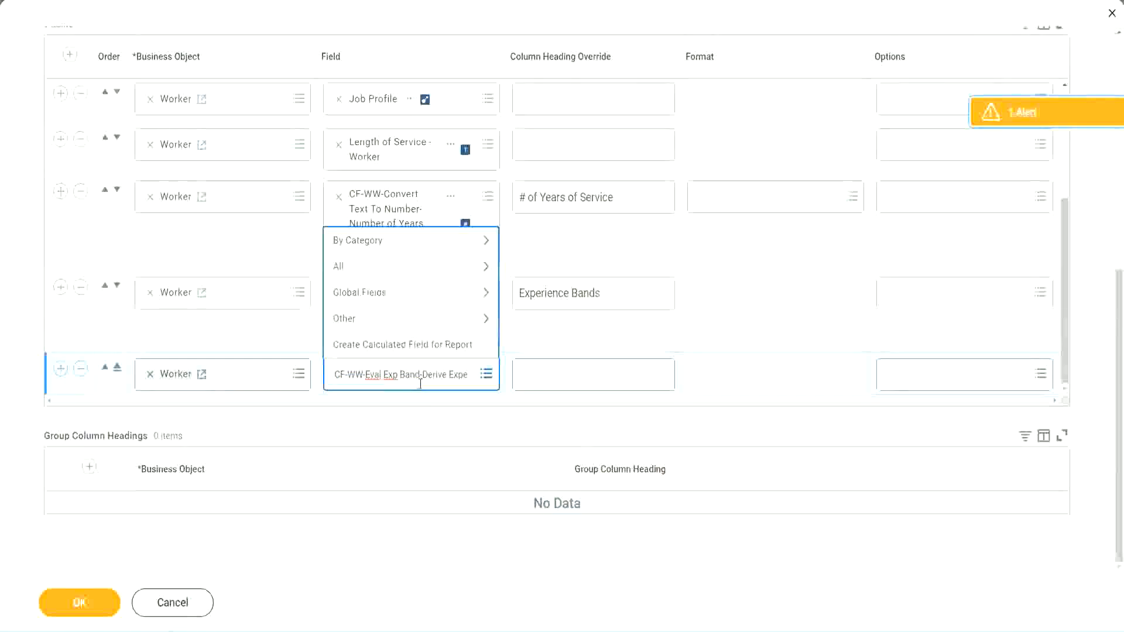
{"action": "key", "text": "Delete"}
{"action": "key", "text": "Delete"}
{"action": "key", "text": "Delete"}
{"action": "key", "text": "Delete"}
{"action": "key", "text": "Delete"}
{"action": "key", "text": "Delete"}
{"action": "key", "text": "Delete"}
{"action": "key", "text": "Delete"}
{"action": "key", "text": "Delete"}
{"action": "key", "text": "Delete"}
{"action": "key", "text": "Delete"}
{"action": "key", "text": "Delete"}
{"action": "key", "text": "Delete"}
{"action": "key", "text": "Delete"}
{"action": "key", "text": "Delete"}
{"action": "key", "text": "Delete"}
{"action": "key", "text": "Delete"}
{"action": "key", "text": "Delete"}
{"action": "key", "text": "Delete"}
{"action": "key", "text": "Delete"}
{"action": "key", "text": "Delete"}
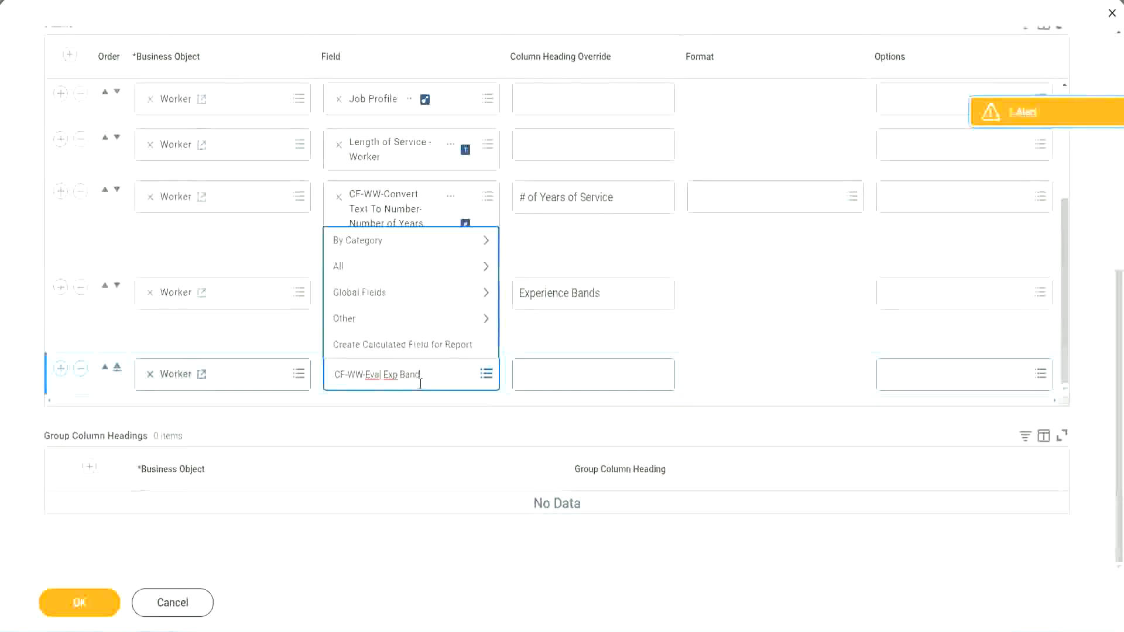
{"action": "key", "text": "Return"}
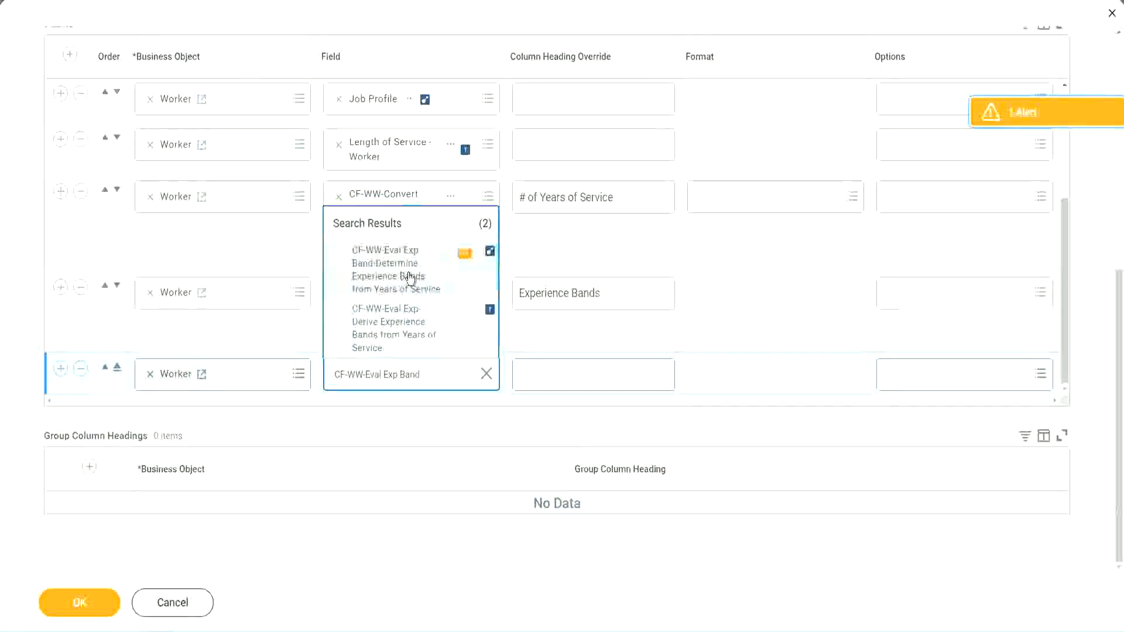
{"action": "left_click", "coordinate": [410, 278]}
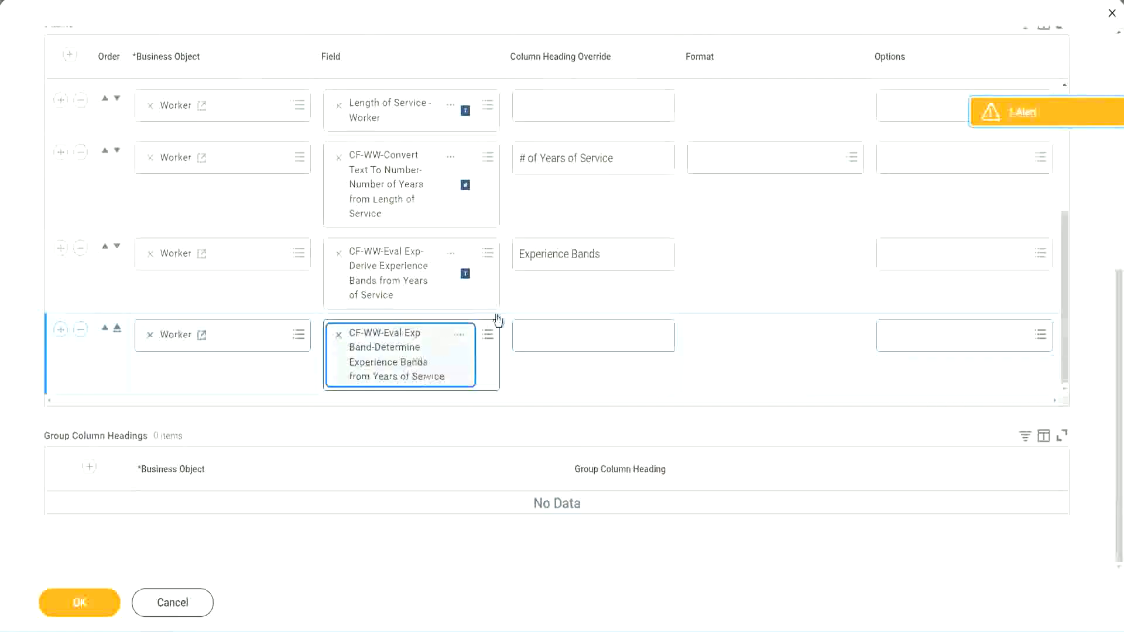
Step: Copy the Experience Bands heading into the new row's column heading override and extend it to "Experience Bands (Eval Exp Bands)"
{"action": "left_click", "coordinate": [619, 254]}
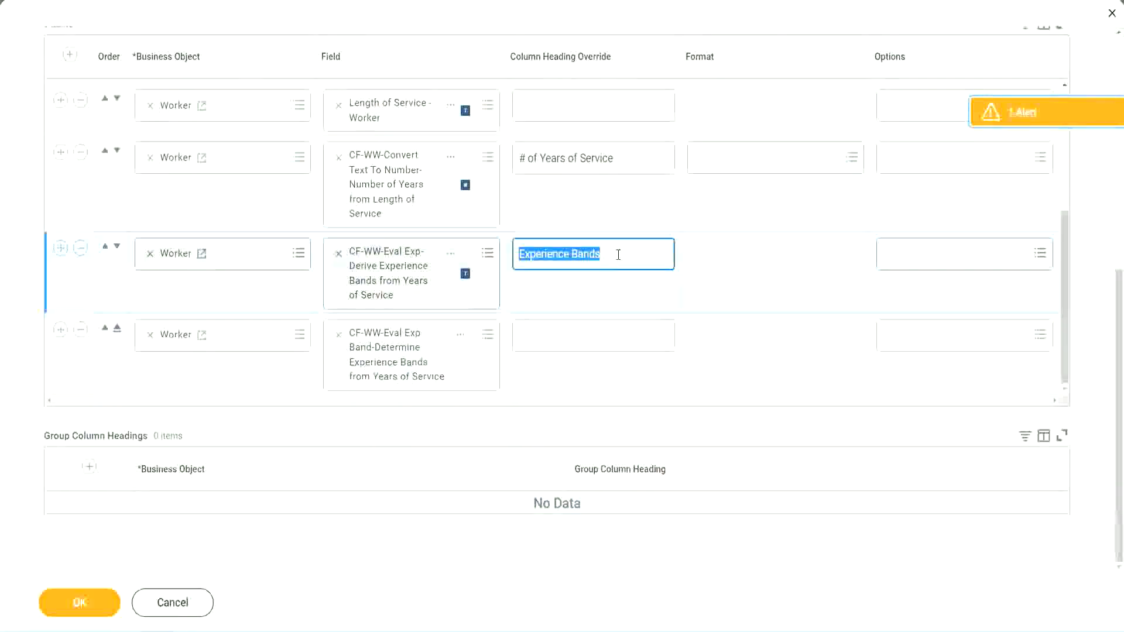
{"action": "left_click", "coordinate": [546, 334]}
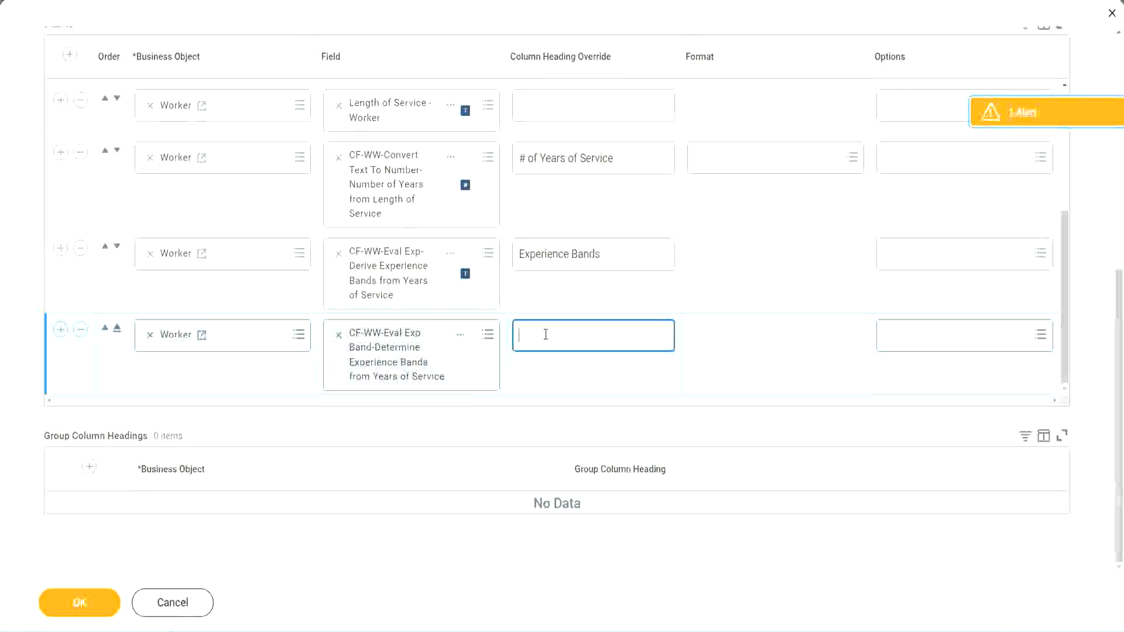
{"action": "key", "text": "ctrl+v"}
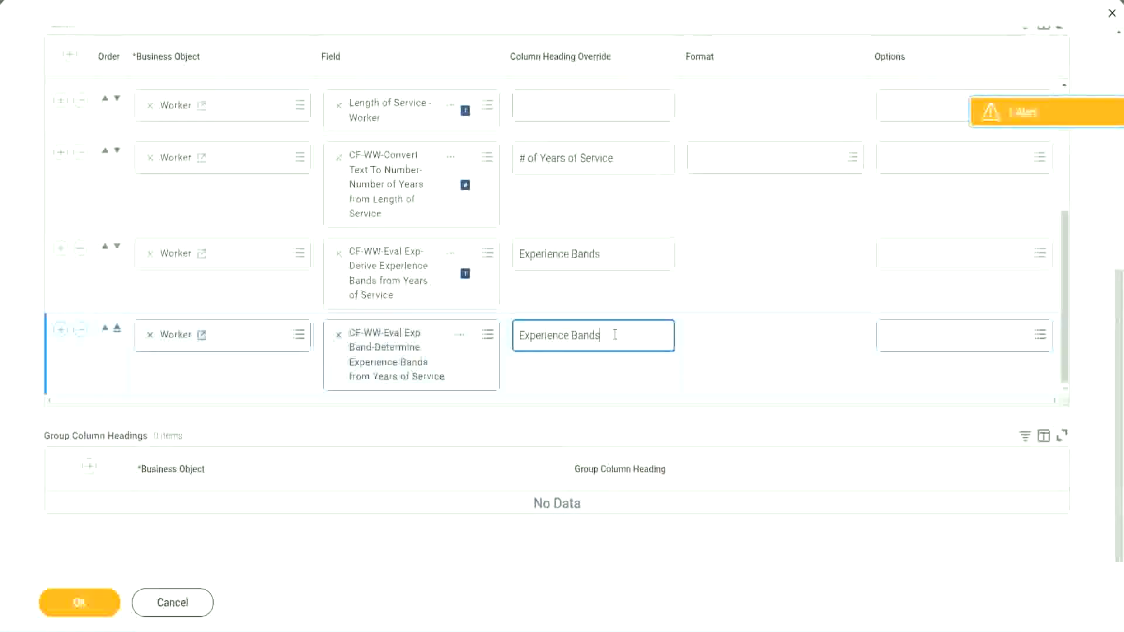
{"action": "type", "text": "("}
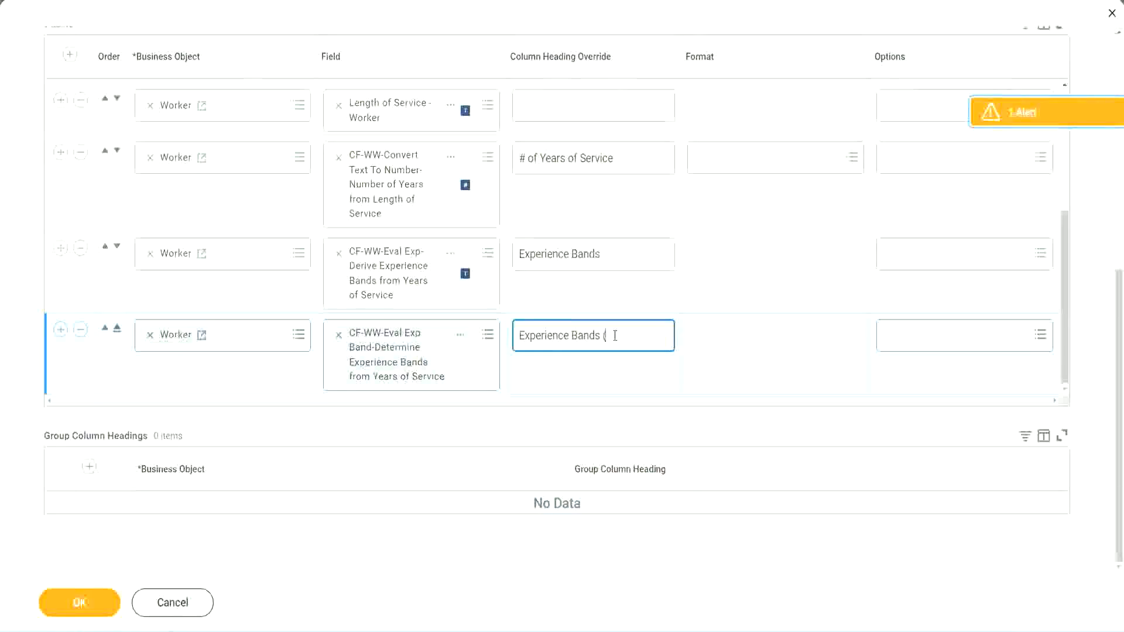
{"action": "type", "text": "Eval Exp Bands)"}
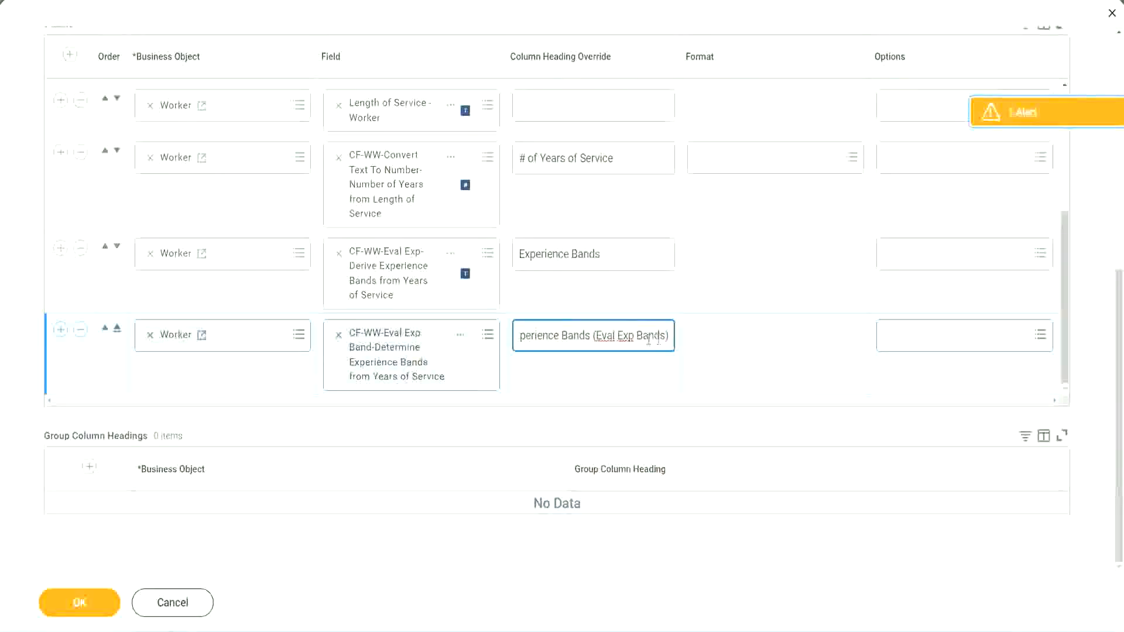
{"action": "double_click", "coordinate": [626, 335]}
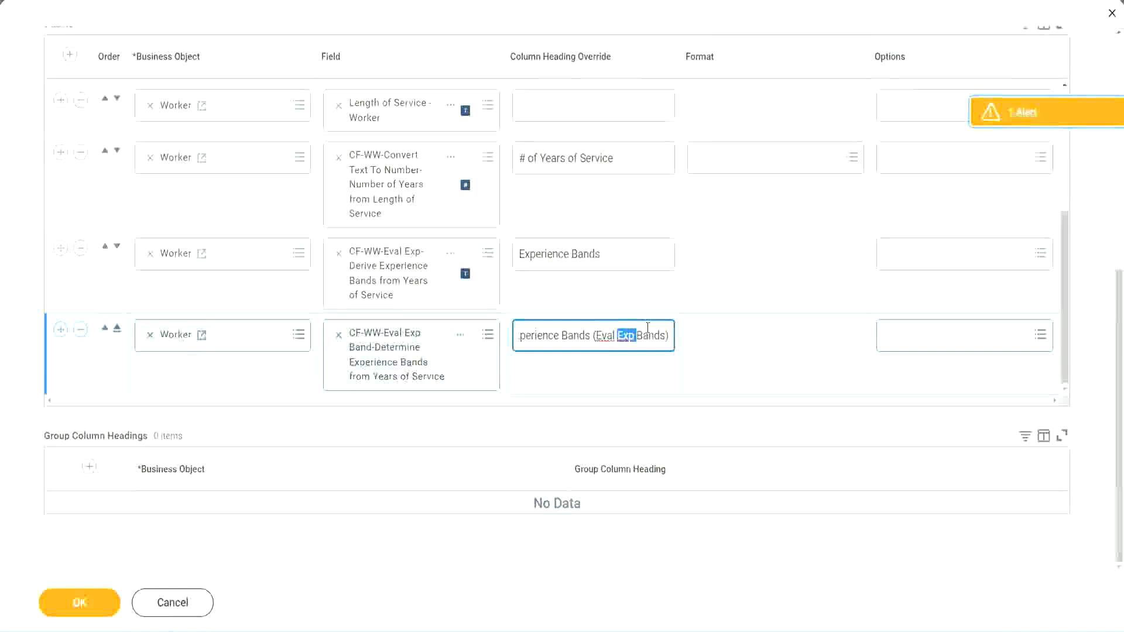
{"action": "left_click", "coordinate": [648, 328]}
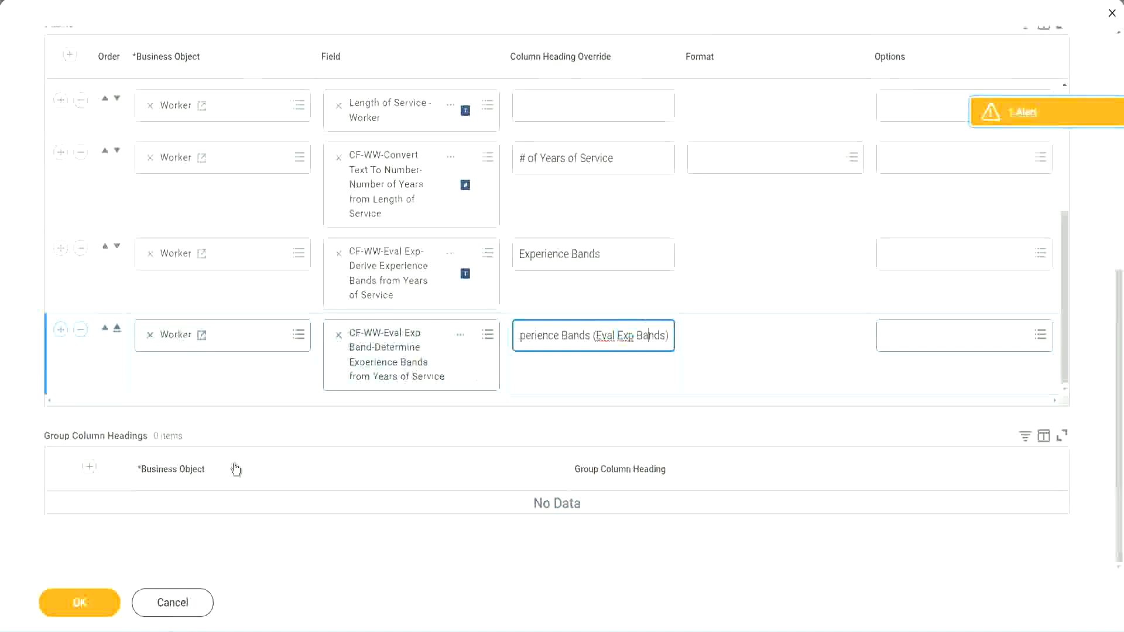
Step: Save the changes to the WW Employee Details report and run it
{"action": "left_click", "coordinate": [87, 607]}
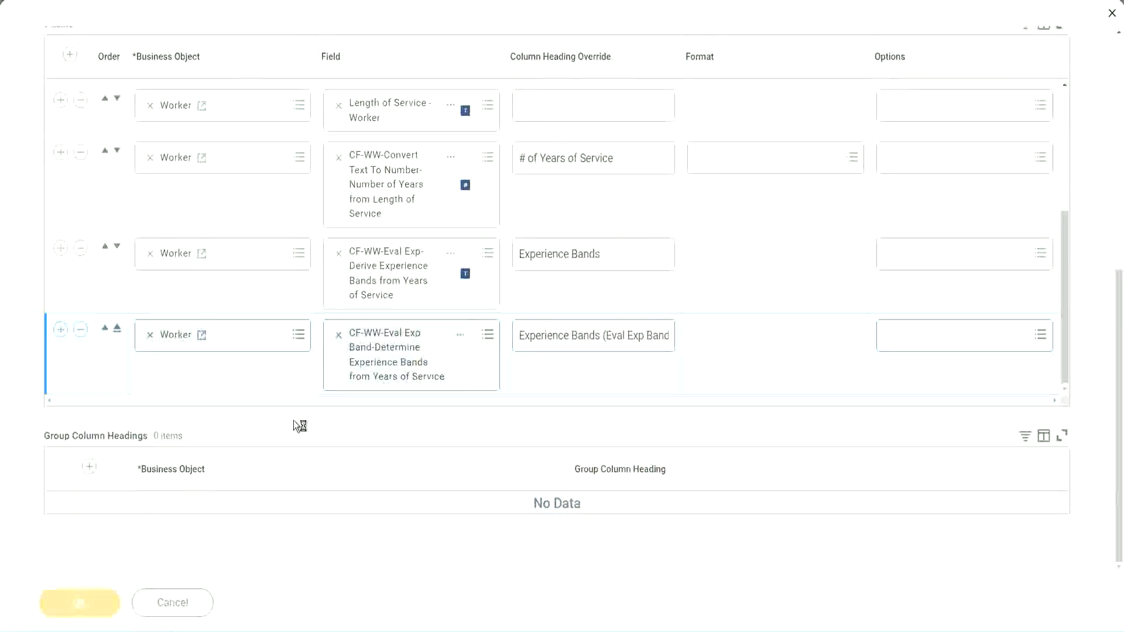
{"action": "left_click", "coordinate": [131, 596]}
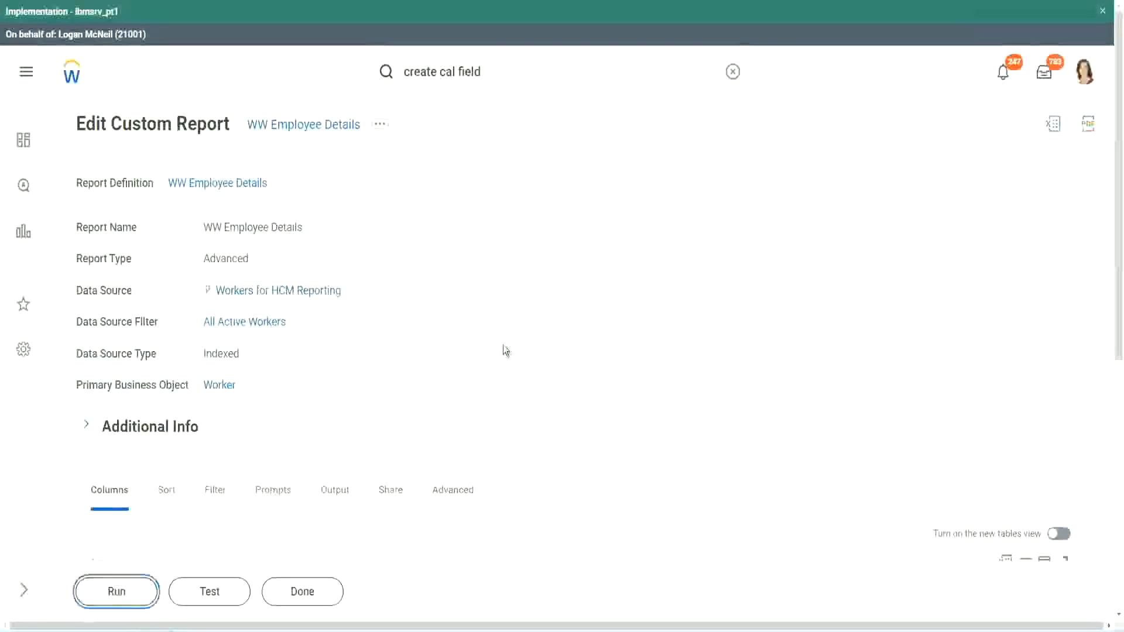